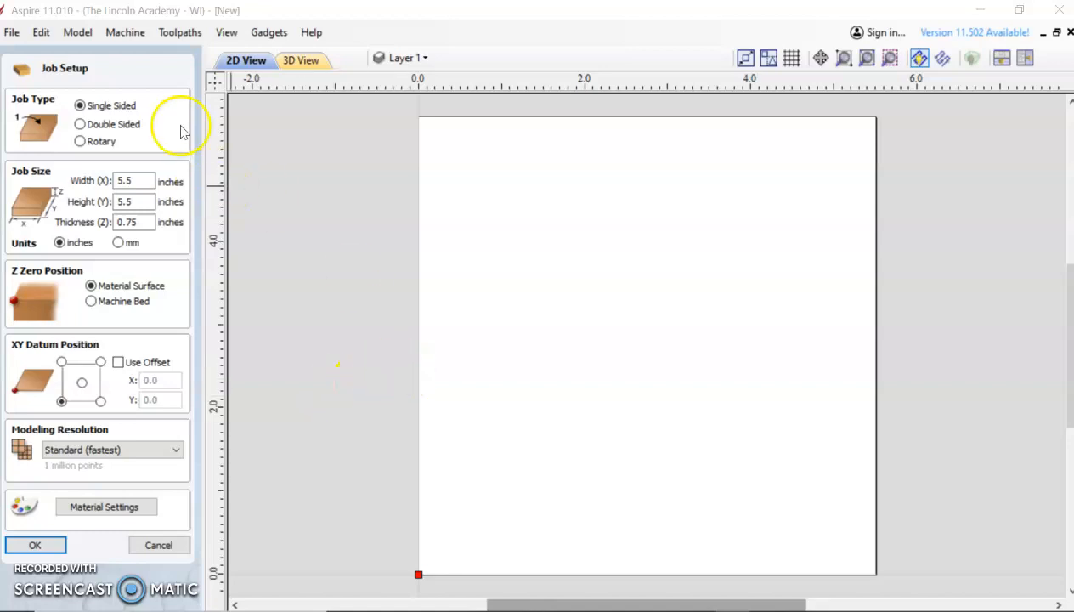
Step: Set up a single-sided job 5.5 × 5.5 inches and 0.75 inches thick, zeroed at the material surface with the lower-left corner as datum
left_click(128, 180)
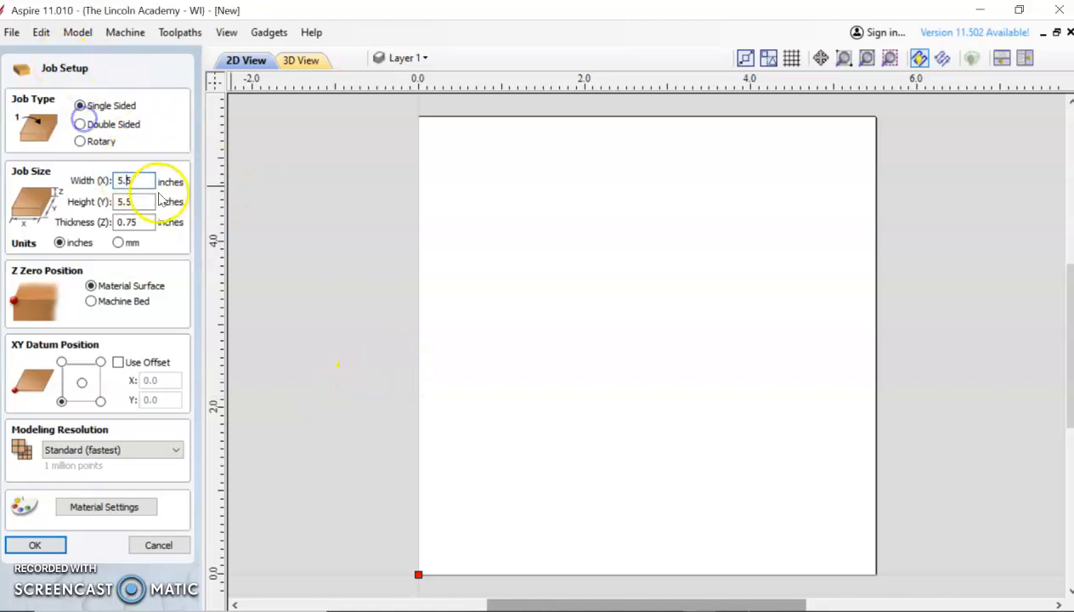
left_click(133, 201)
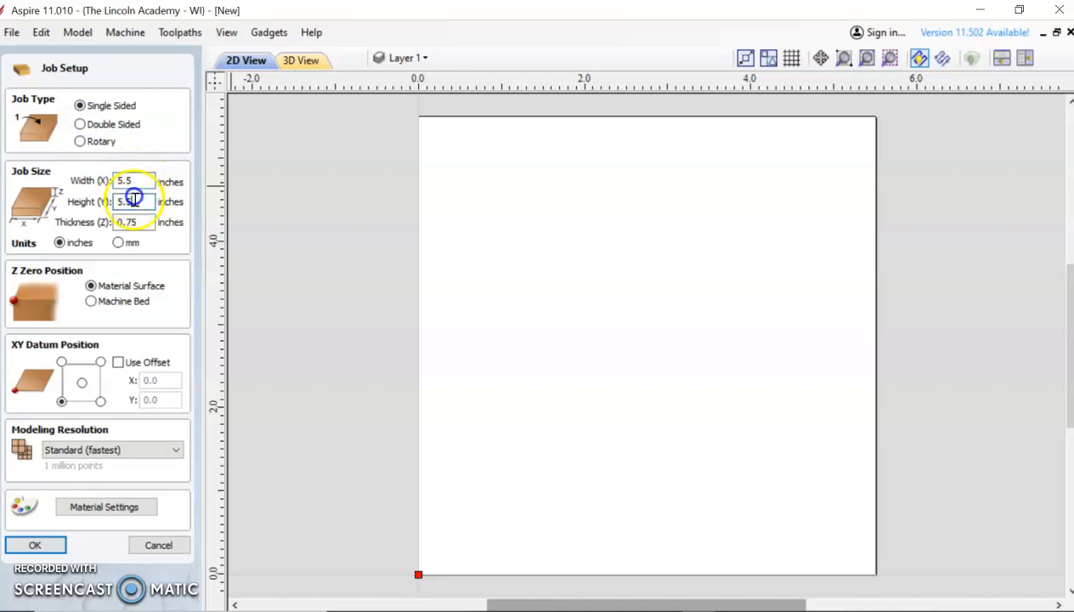
left_click(139, 221)
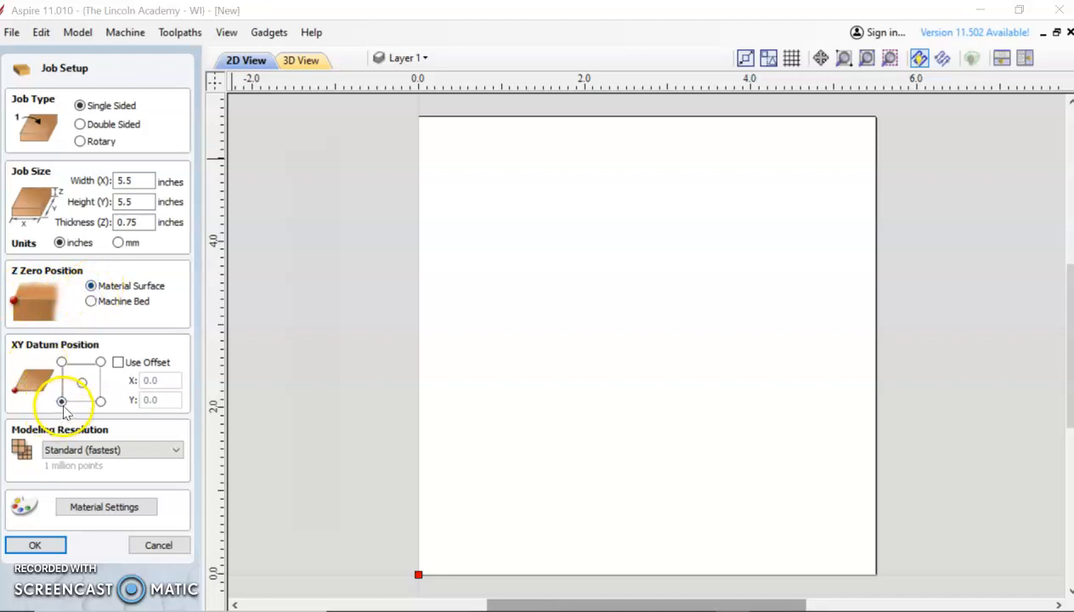
left_click(39, 546)
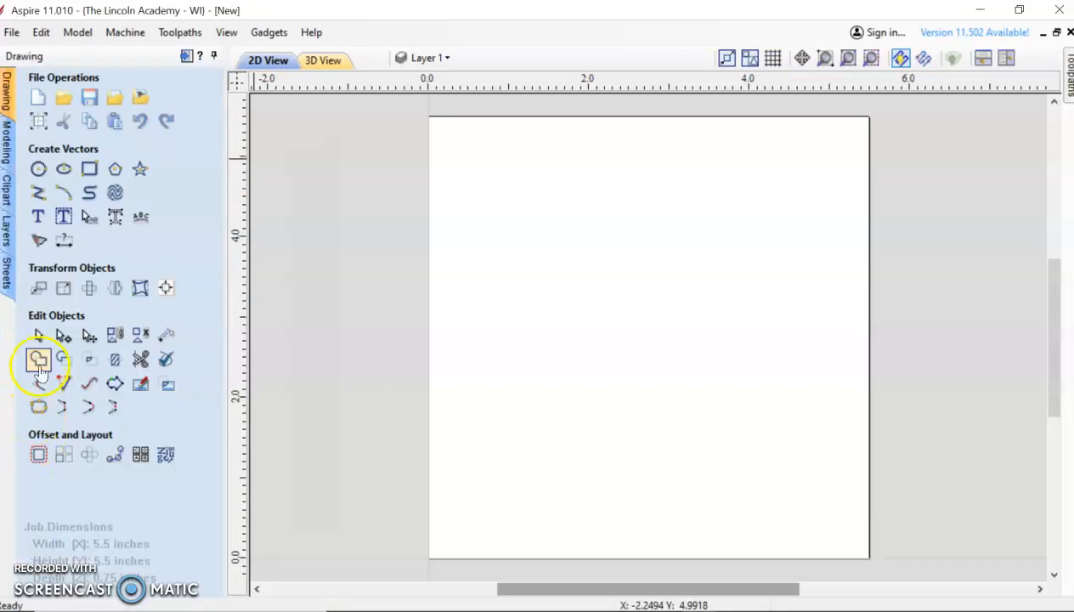
Step: Switch to the browser, copy the White House portrait of Abraham Lincoln, and paste it into the Aspire job
mouse_move(503, 607)
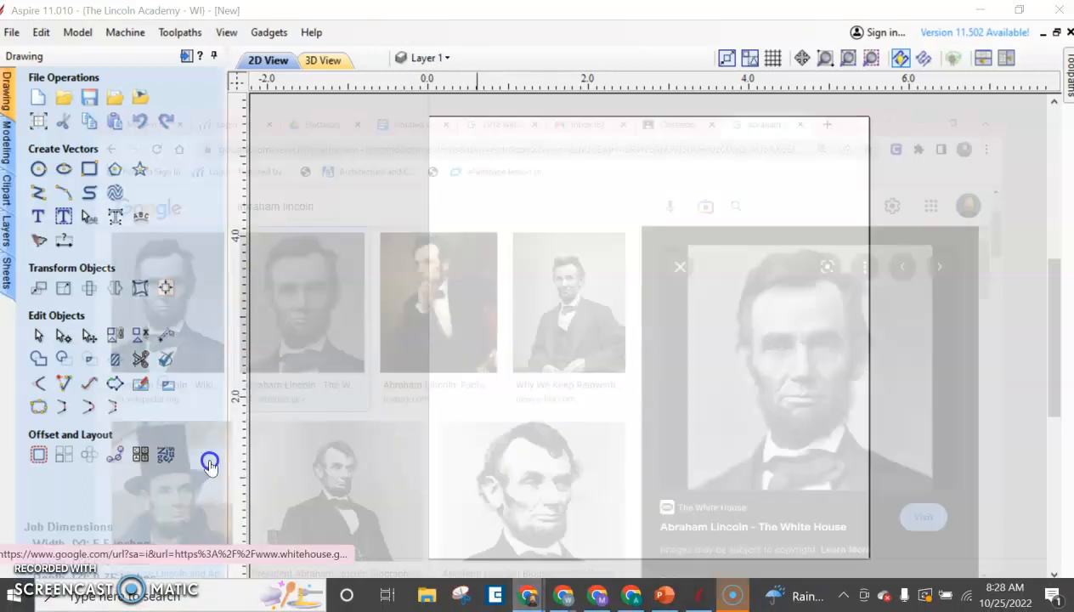
left_click(209, 459)
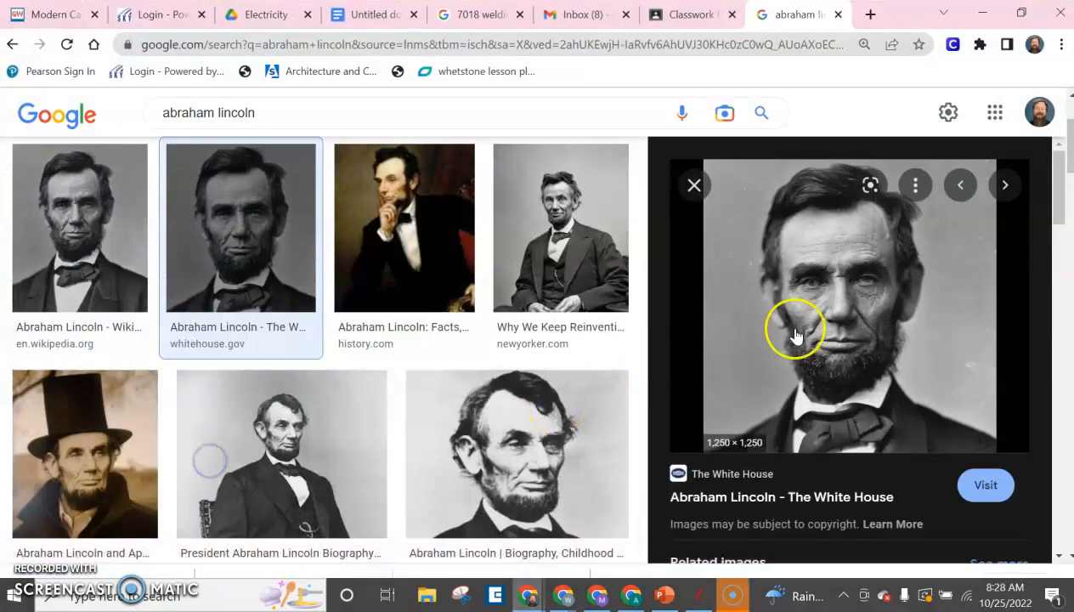
scroll(557, 362, "down", 1)
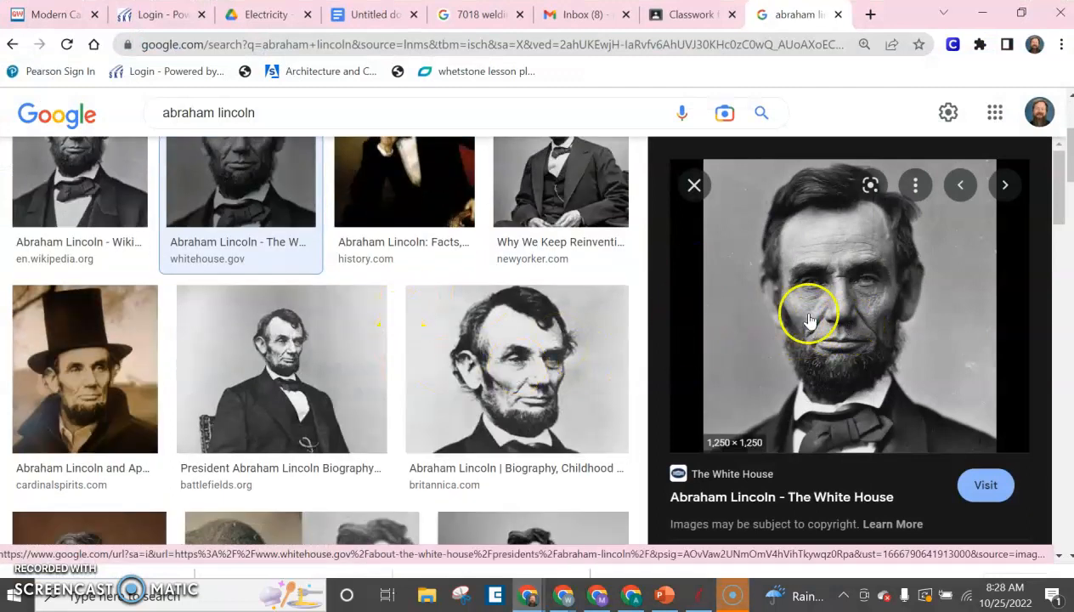
right_click(753, 248)
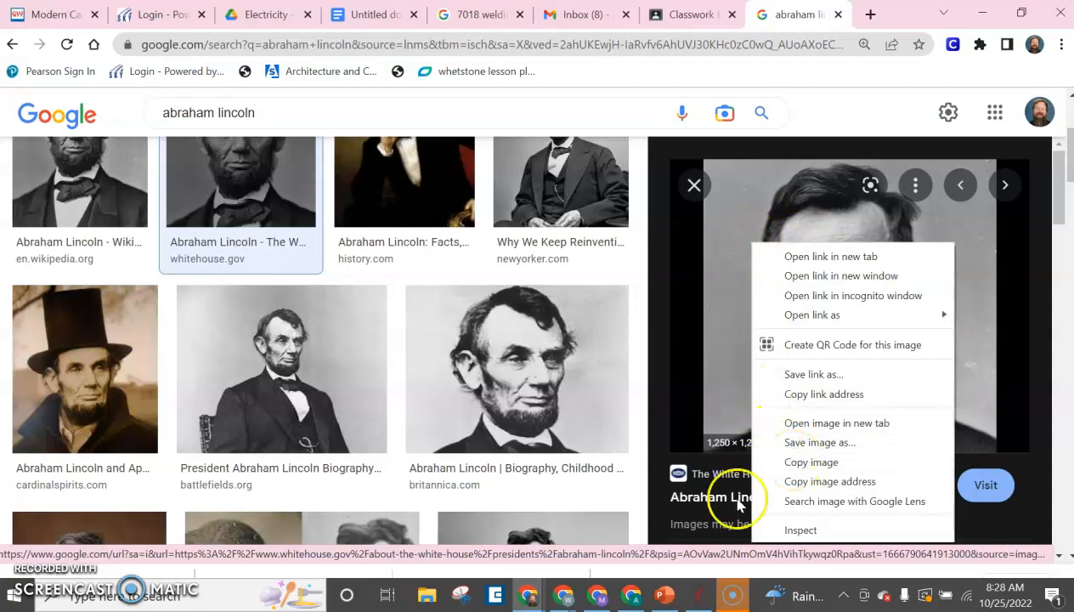
left_click(696, 594)
key("ctrl+v")
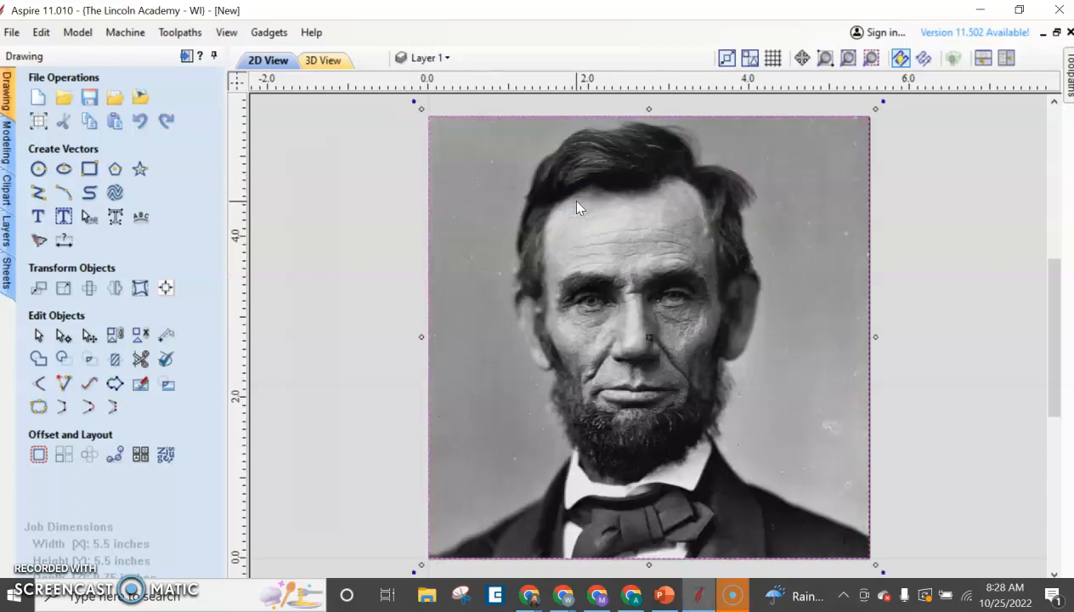
Step: Scale the pasted portrait down proportionally to about 4.22 inches square, keeping it inside the material outline
left_click_drag(422, 109, 481, 194)
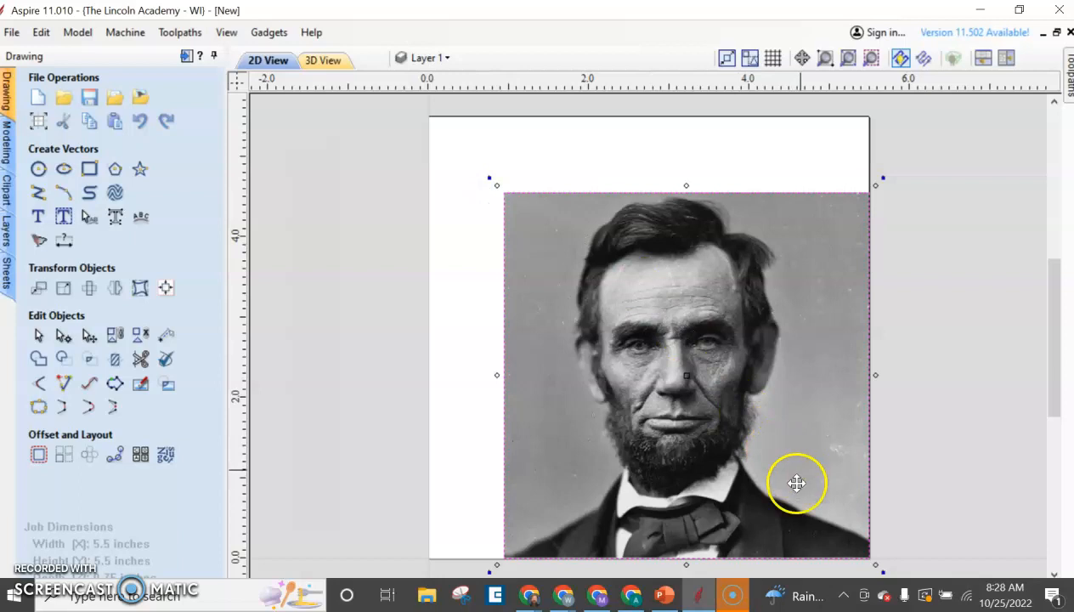
left_click_drag(750, 408, 715, 377)
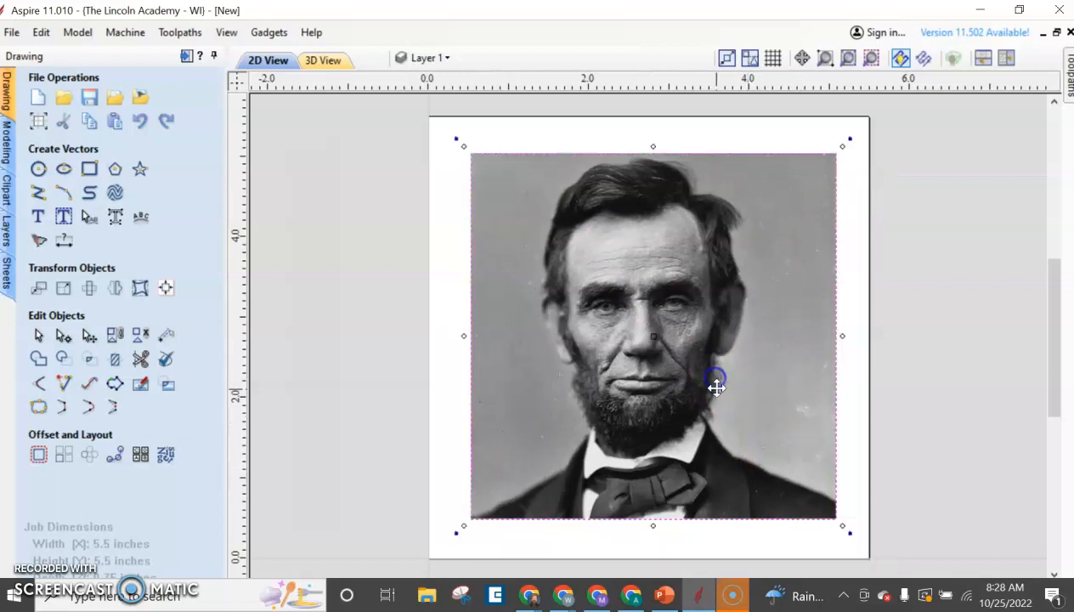
left_click_drag(839, 523, 812, 497)
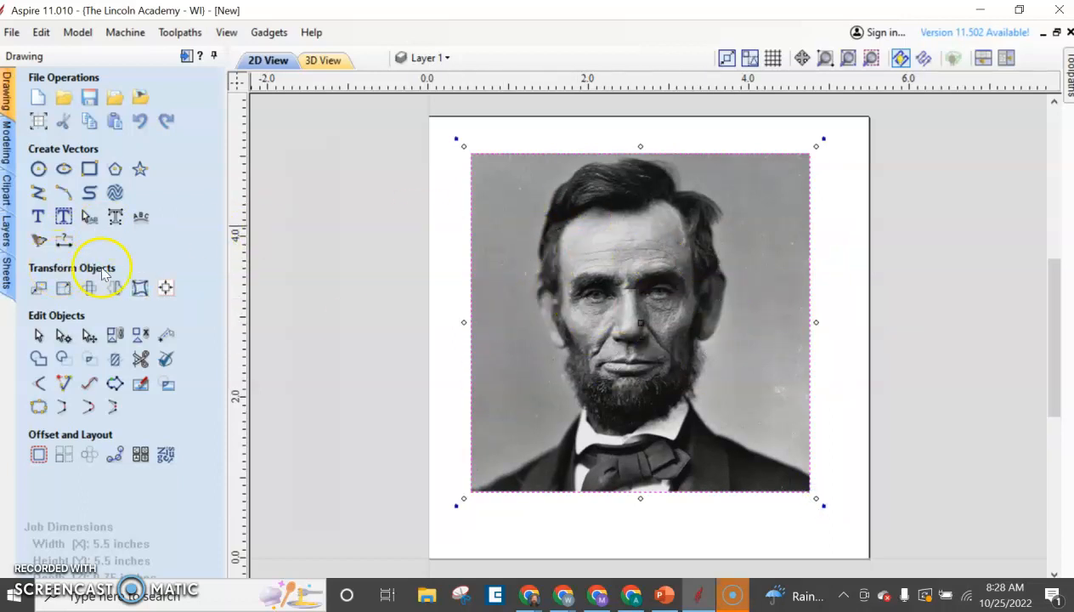
Step: Center the portrait on the material both horizontally and vertically
left_click(166, 290)
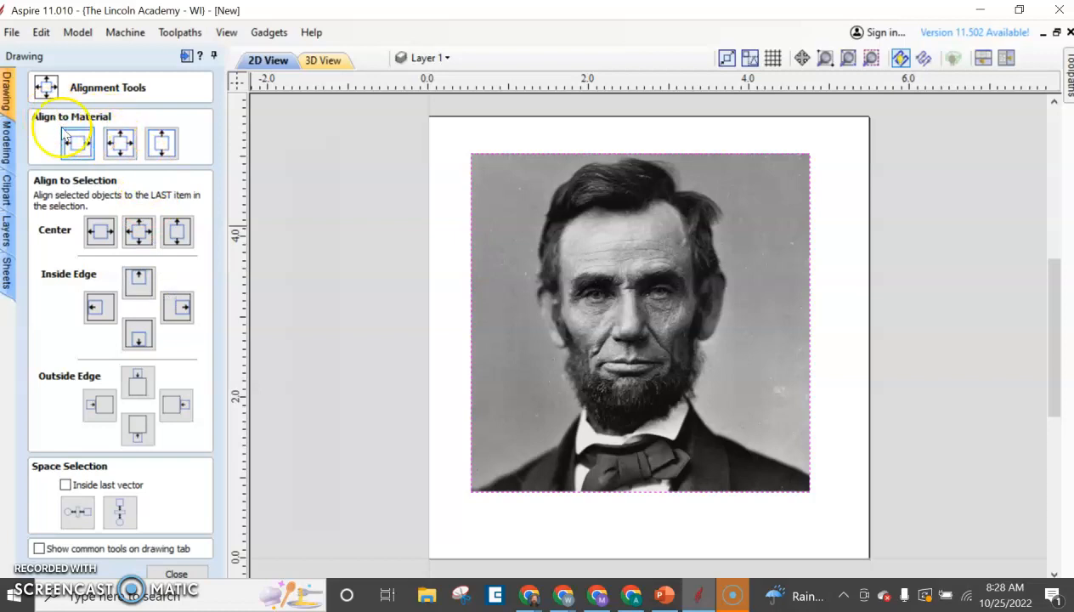
left_click(123, 151)
left_click(123, 151)
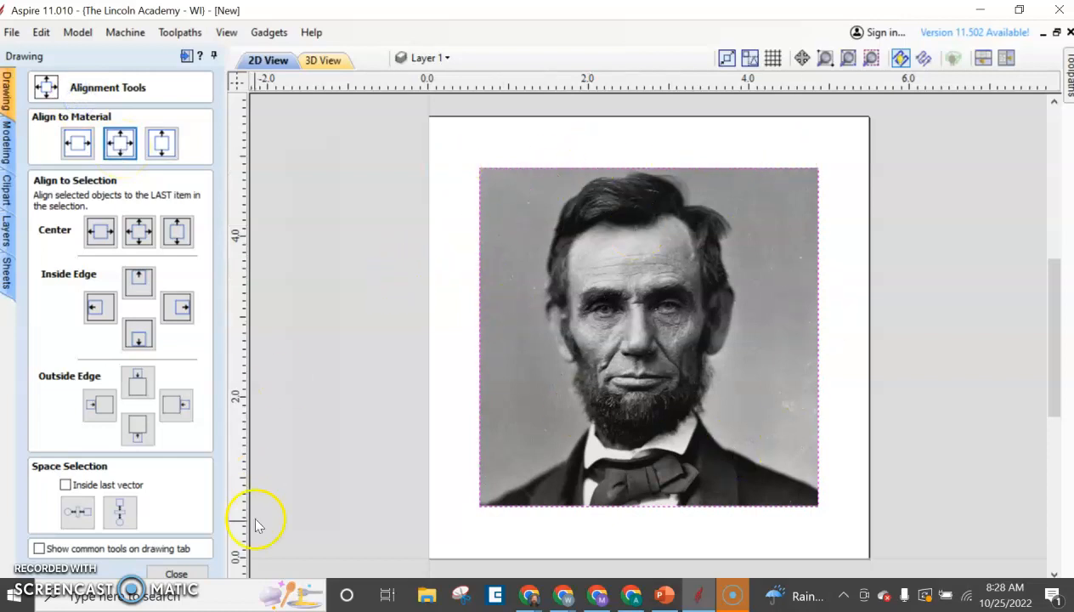
left_click(179, 574)
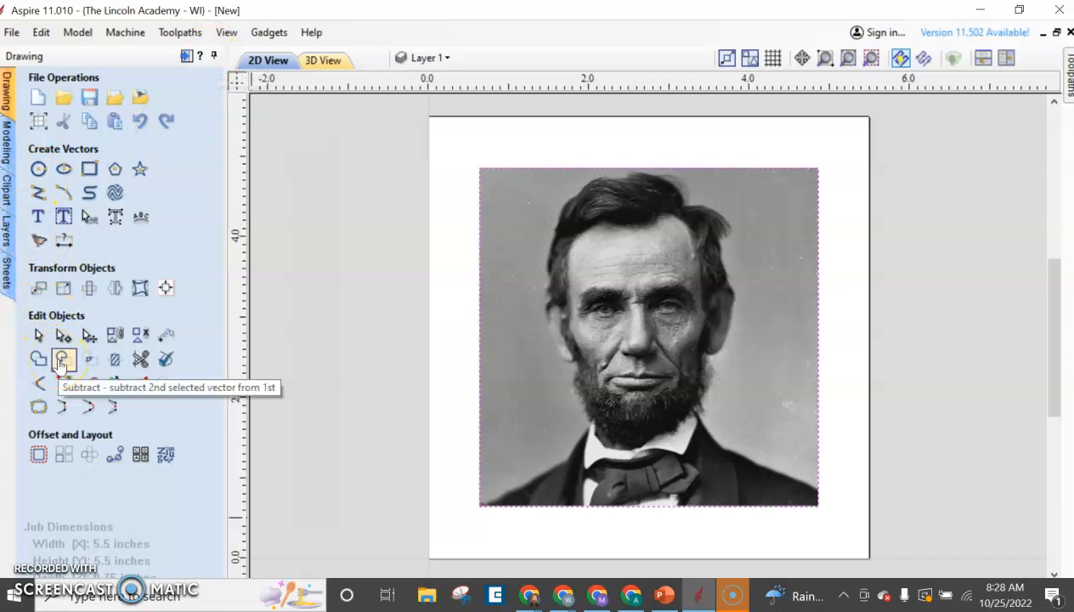
Step: Arrange the workspace for toolpath work, with the toolpath operations shown and the 2D and 3D views tiled side by side
left_click(215, 56)
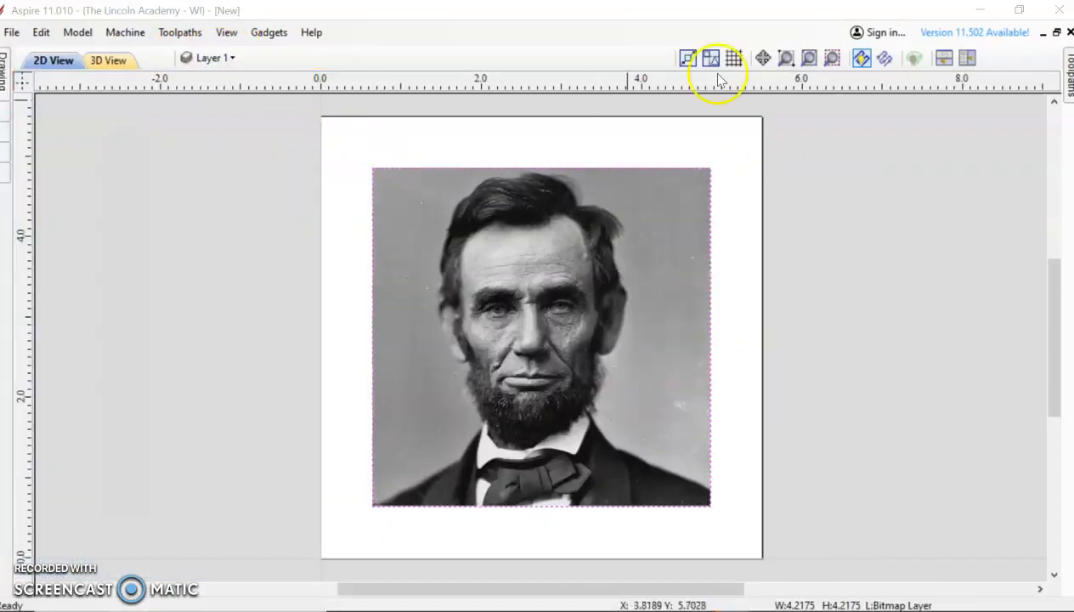
left_click(968, 57)
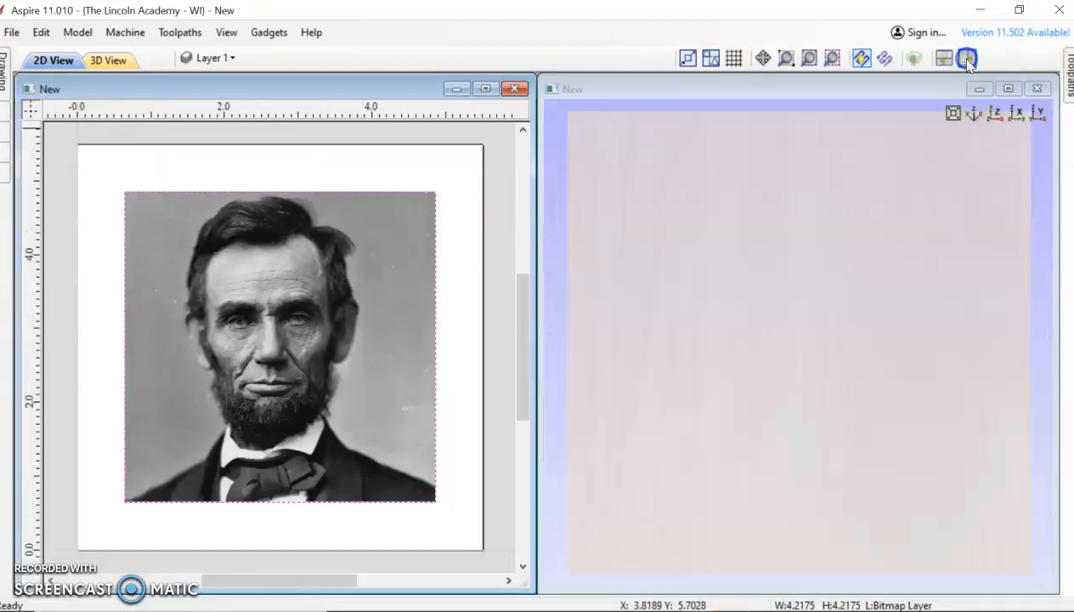
left_click(1044, 55)
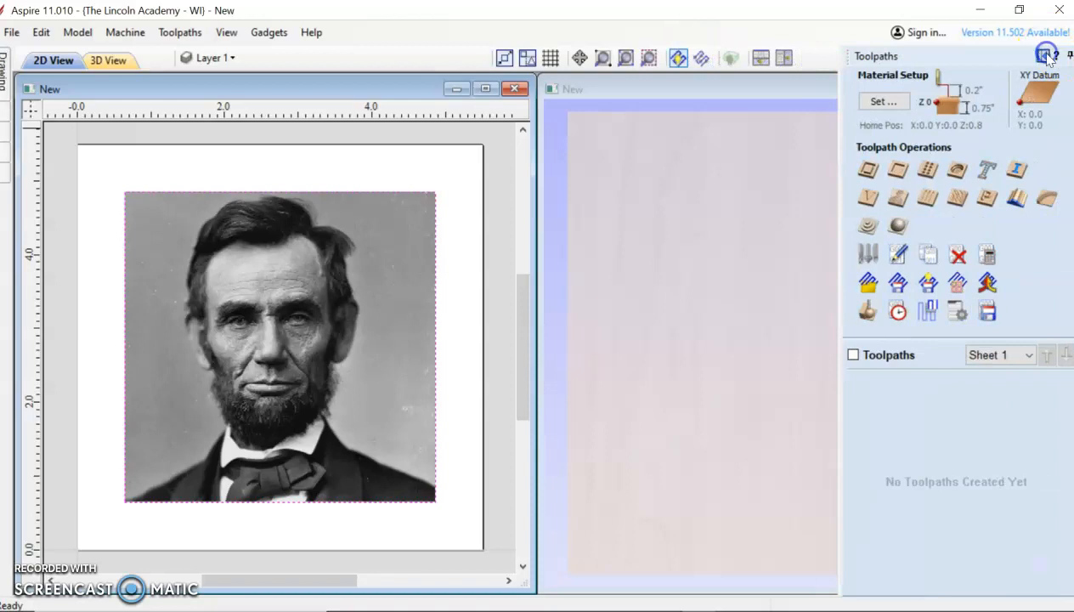
left_click(783, 58)
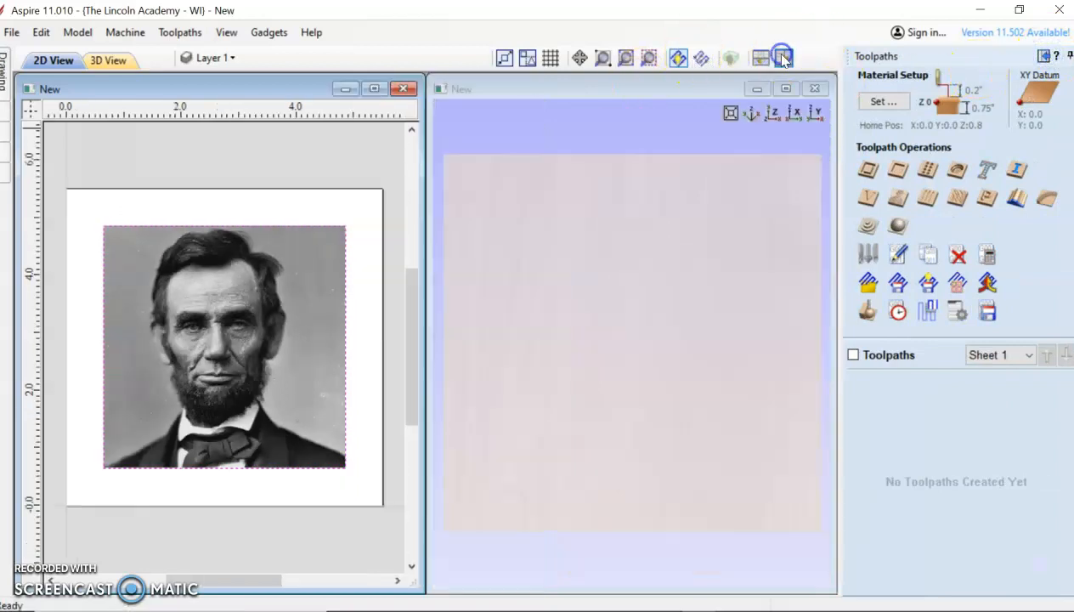
Step: Start a Photo V-Carve toolpath for the portrait and pick the metric 60° 6 mm V-bit in the tool database
left_click(896, 200)
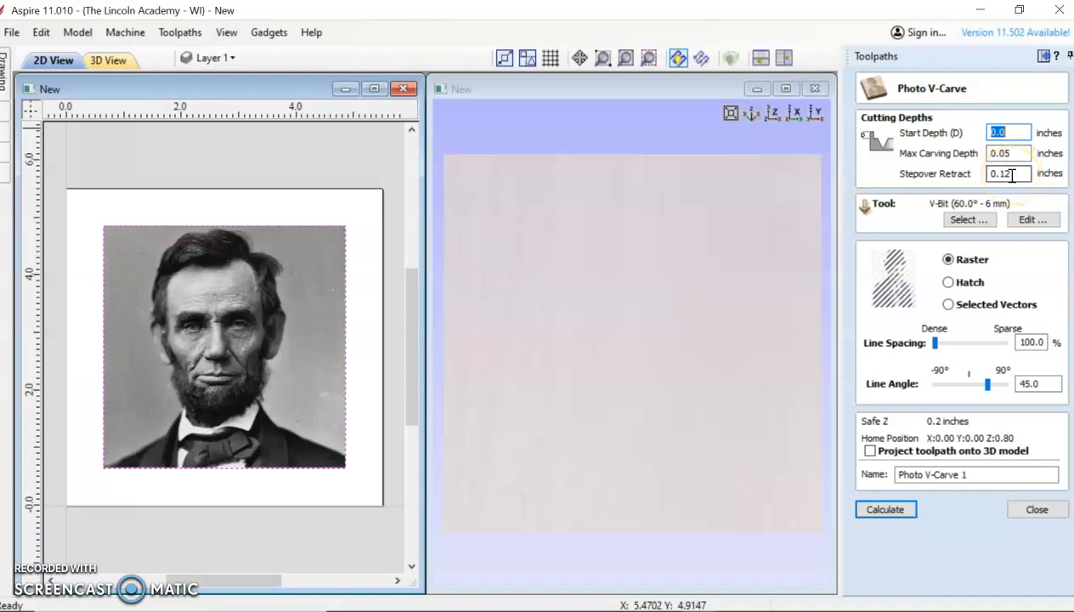
left_click(969, 220)
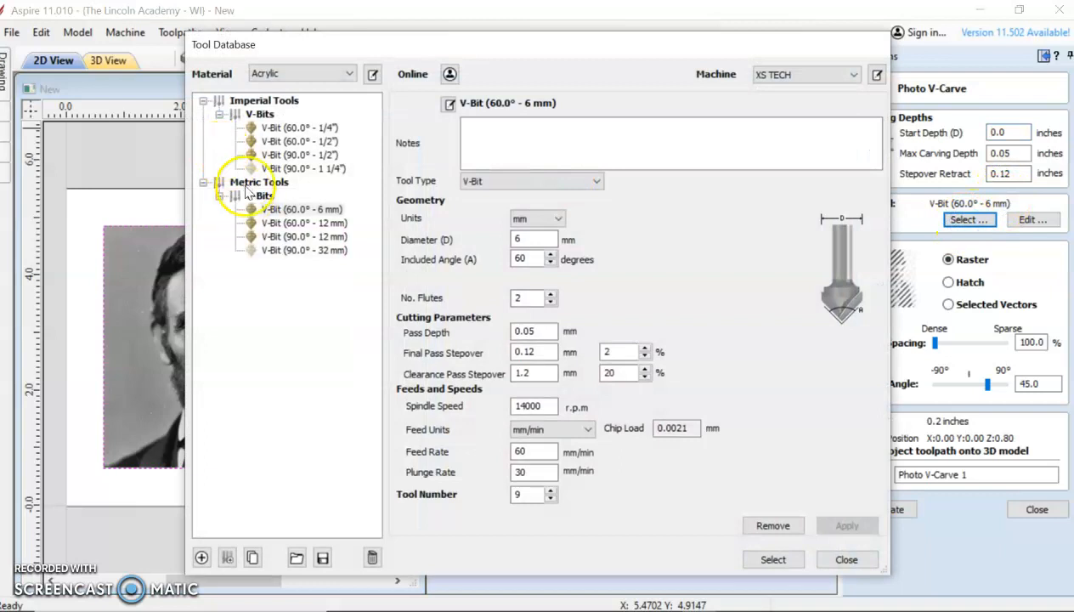
left_click(219, 114)
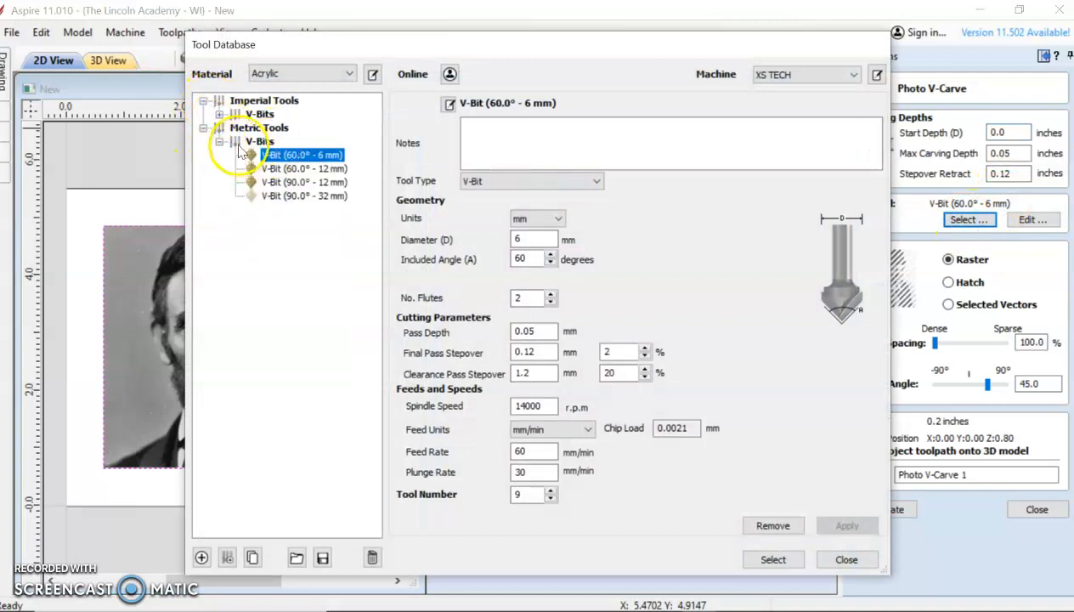
left_click(219, 141)
left_click(219, 141)
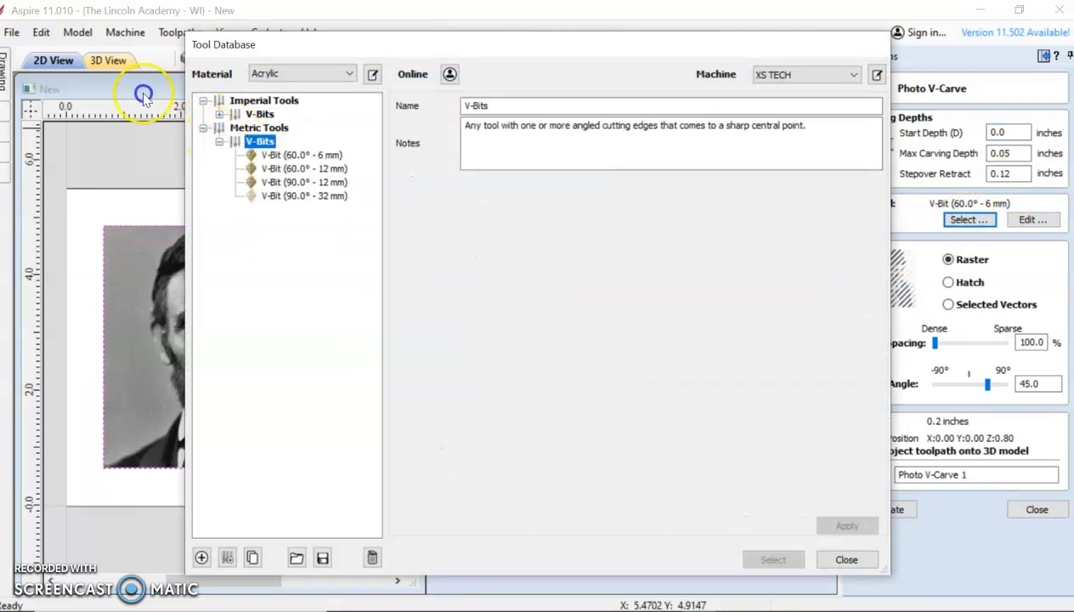
left_click(302, 156)
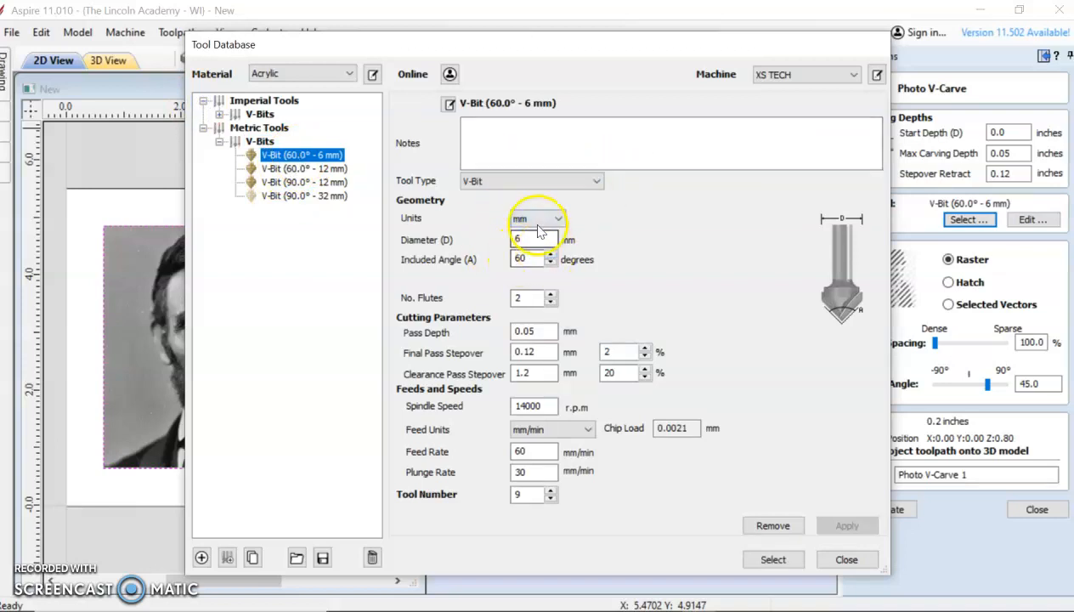
Step: Set the 60° 6 mm V-bit's tool number to 2, apply the change, and assign the bit to the toolpath
left_click(533, 333)
left_click(542, 356)
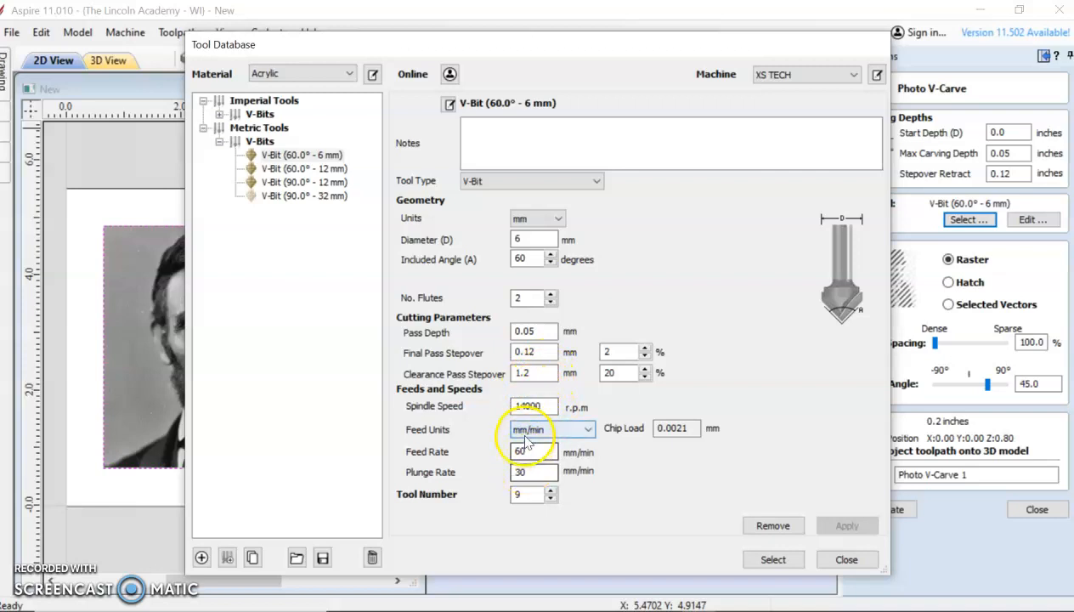
double_click(516, 497)
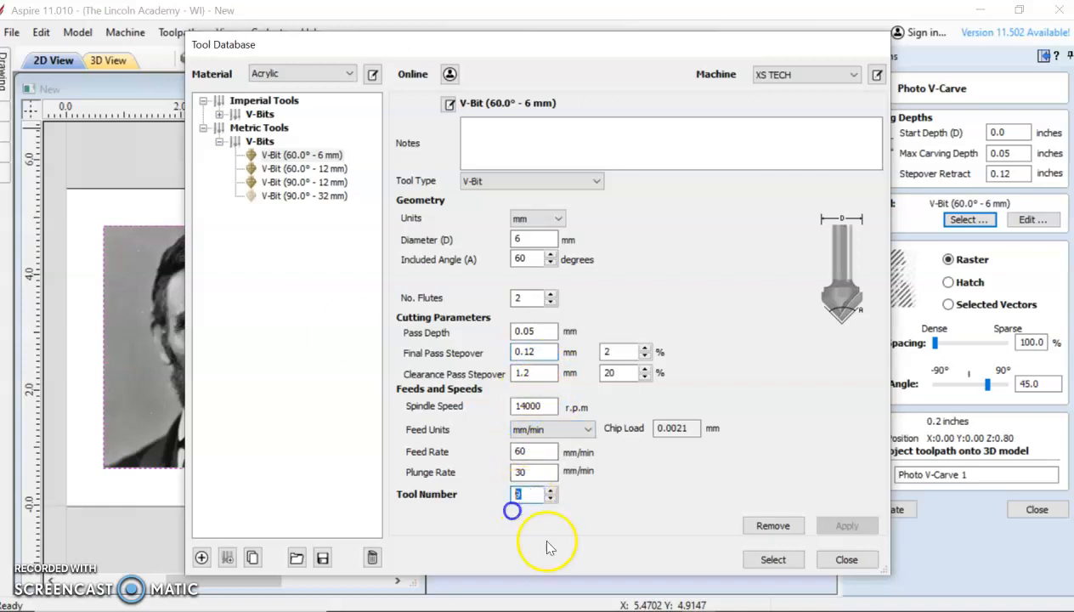
type("2")
left_click(846, 526)
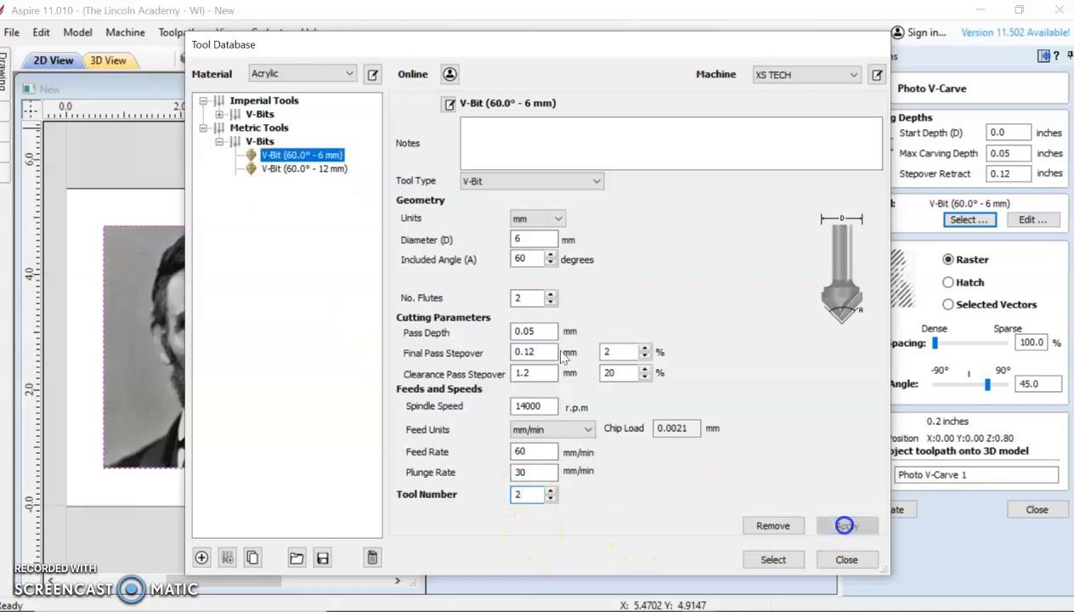
left_click(773, 560)
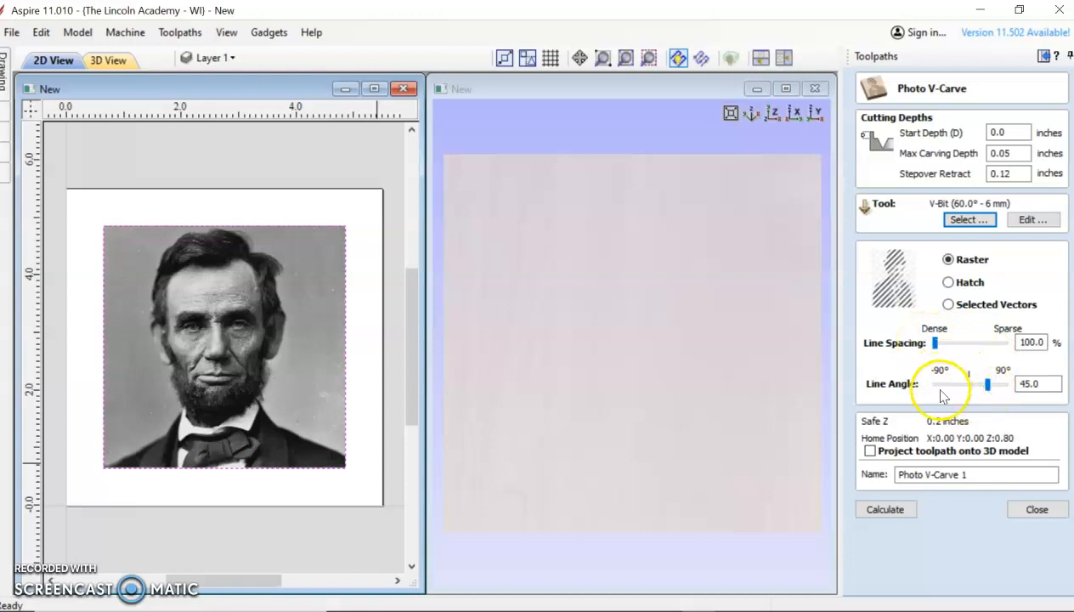
Step: Calculate the Photo V-Carve toolpath with raster lines at 45° and 100% spacing, and run its carving preview
left_click(890, 509)
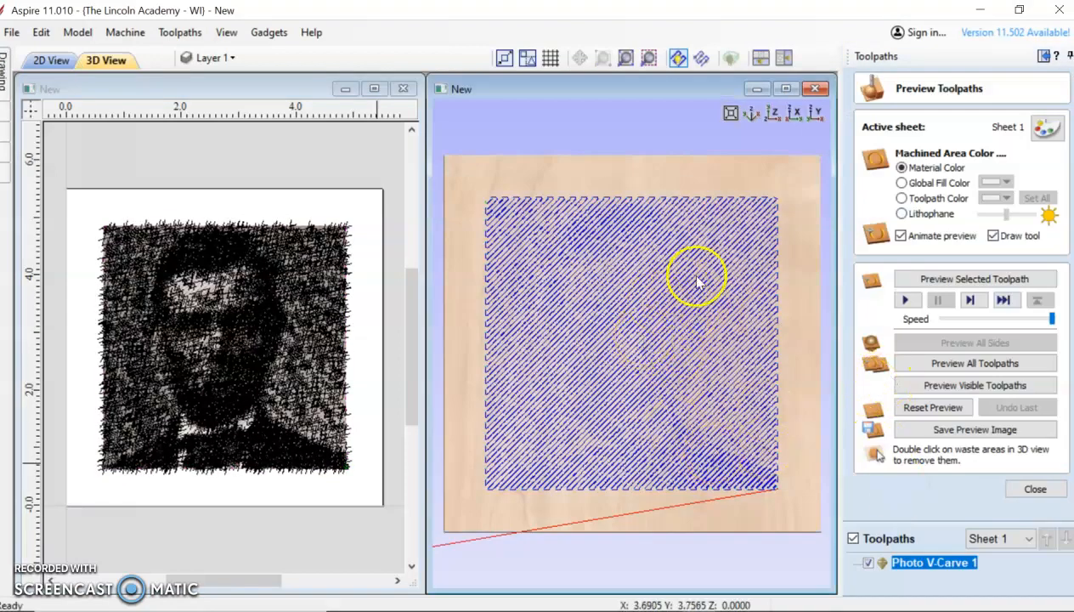
left_click(906, 302)
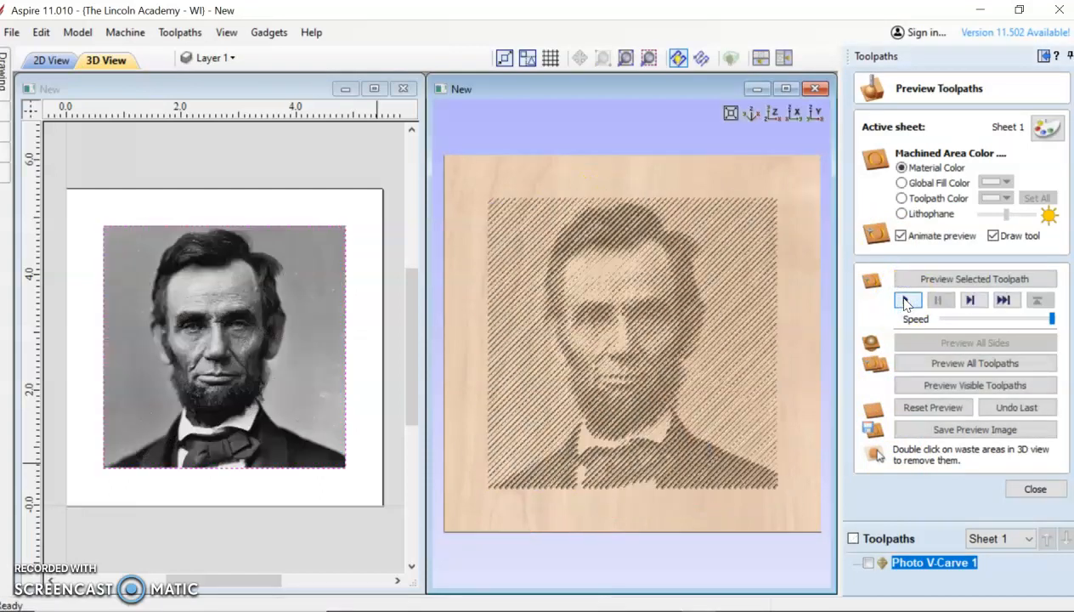
Step: Examine the previewed carving lines on the portrait's face up close and from a distance
scroll(629, 340, "up", 5)
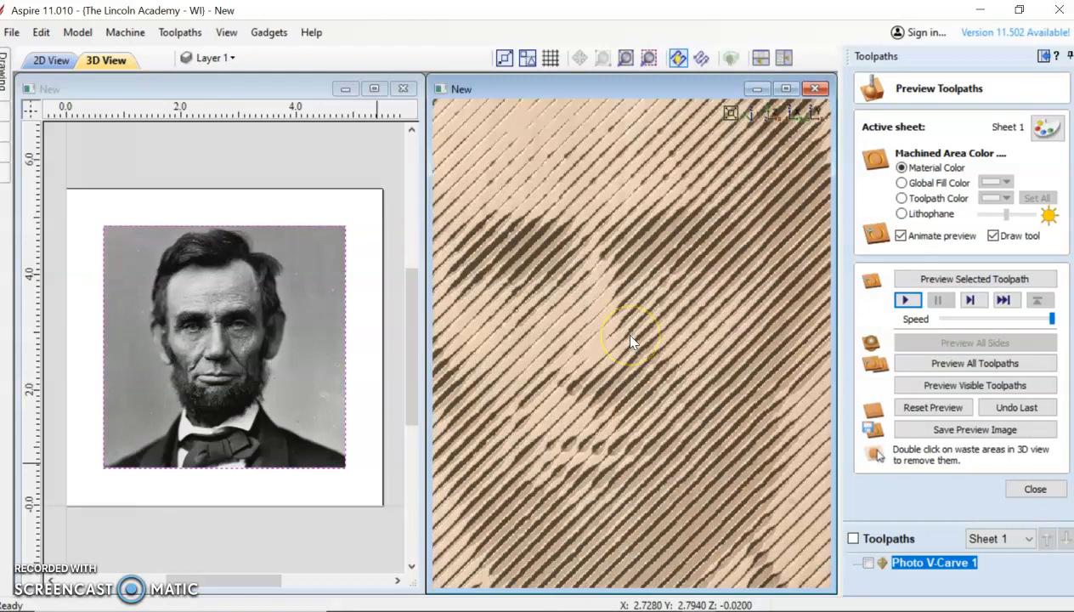
scroll(631, 338, "down", 5)
scroll(555, 298, "up", 5)
scroll(552, 289, "up", 2)
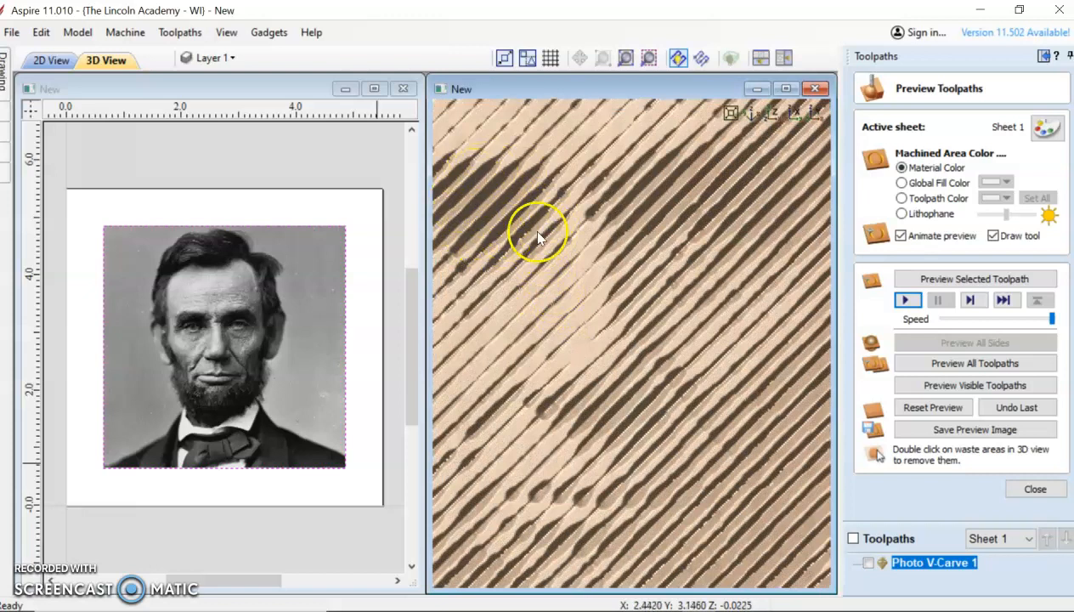
scroll(510, 225, "down", 10)
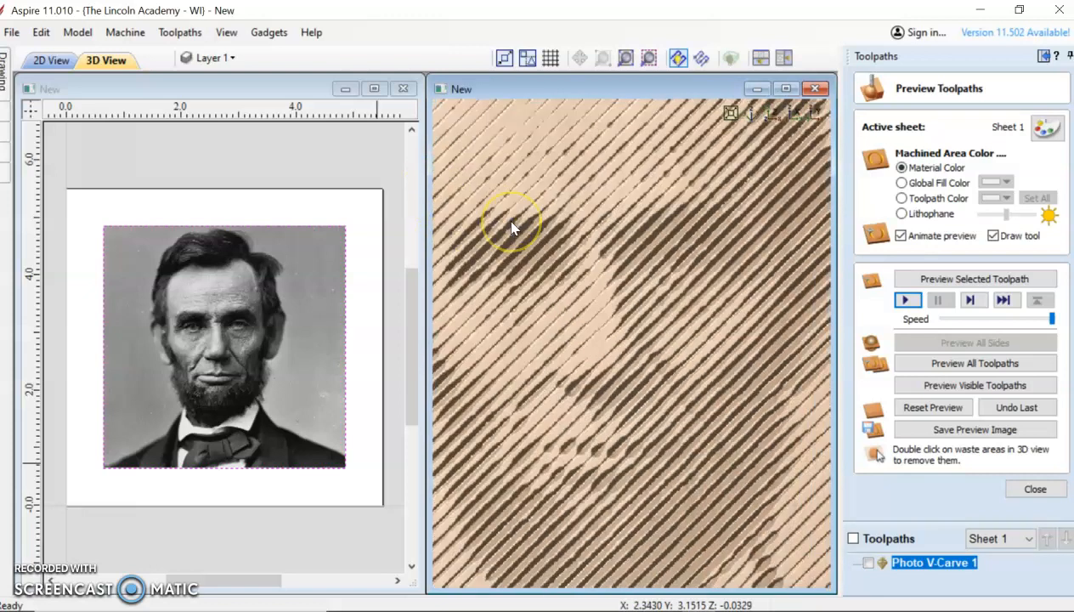
scroll(513, 277, "down", 1)
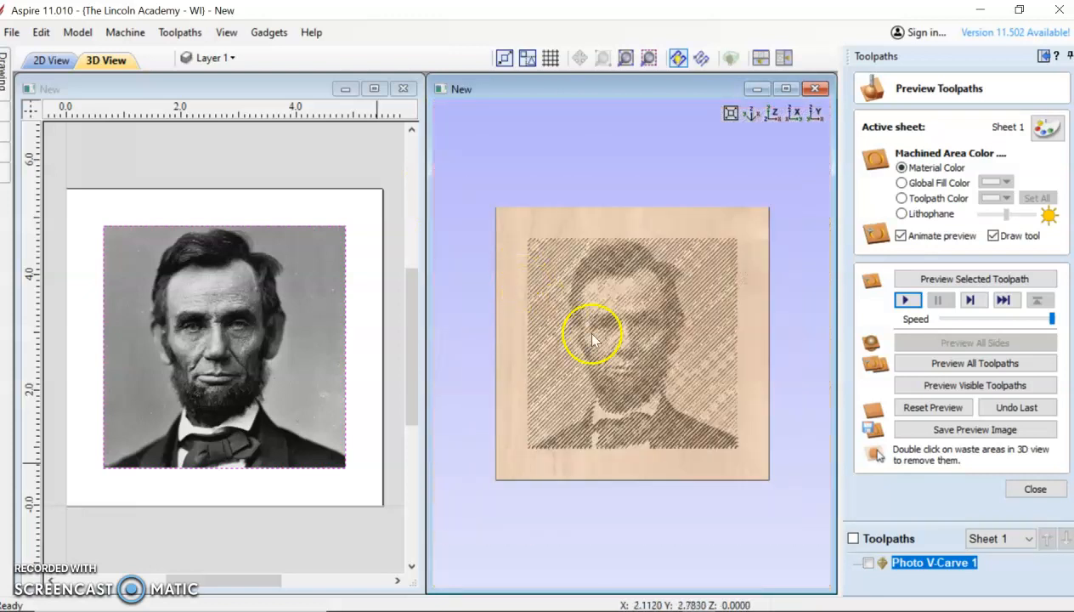
scroll(595, 333, "up", 4)
scroll(598, 339, "down", 4)
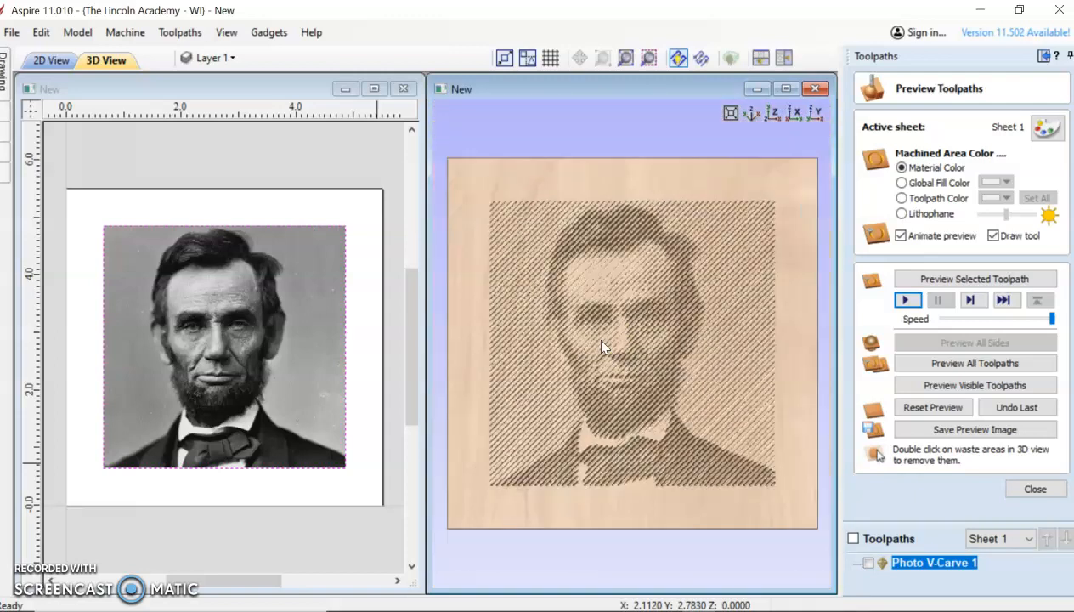
Step: Reset the preview, recalculate the Photo V-Carve toolpath with Hatch lines instead of Raster, and run and inspect its preview
left_click(935, 409)
double_click(913, 563)
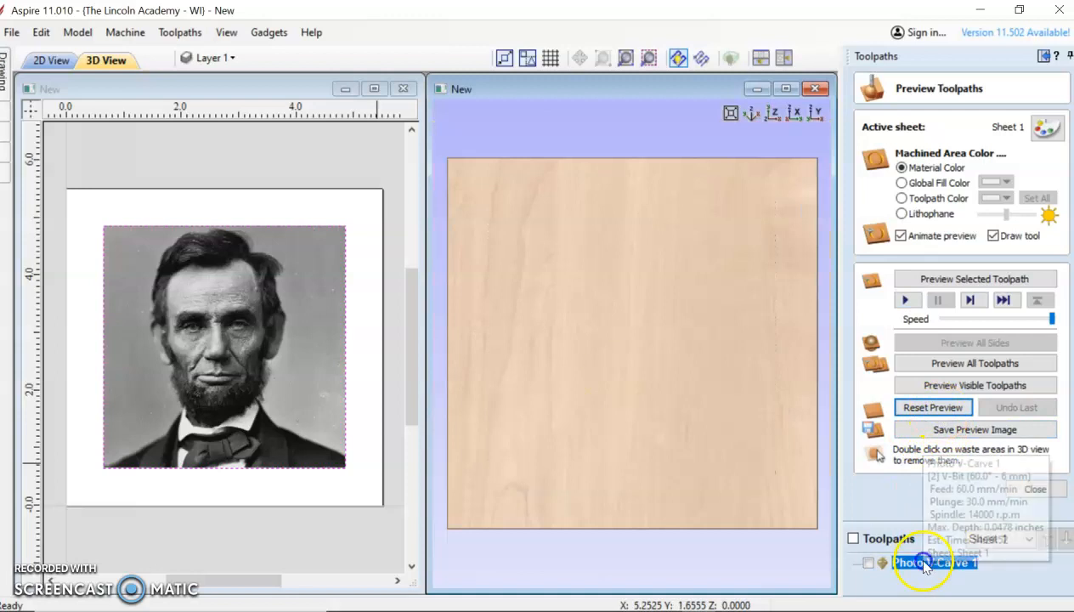
left_click(946, 283)
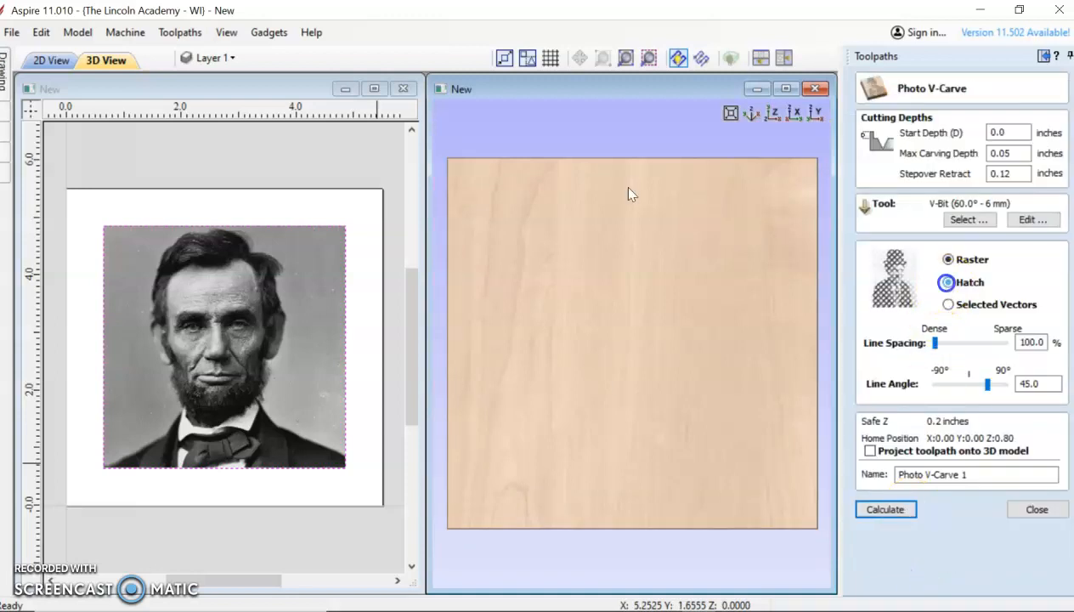
left_click(901, 514)
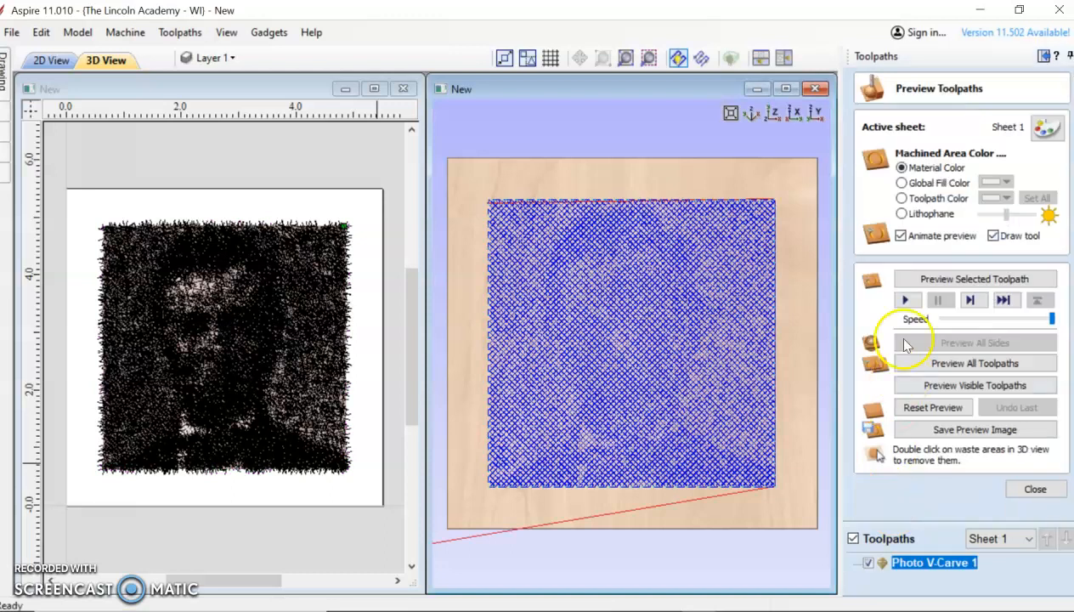
left_click(906, 301)
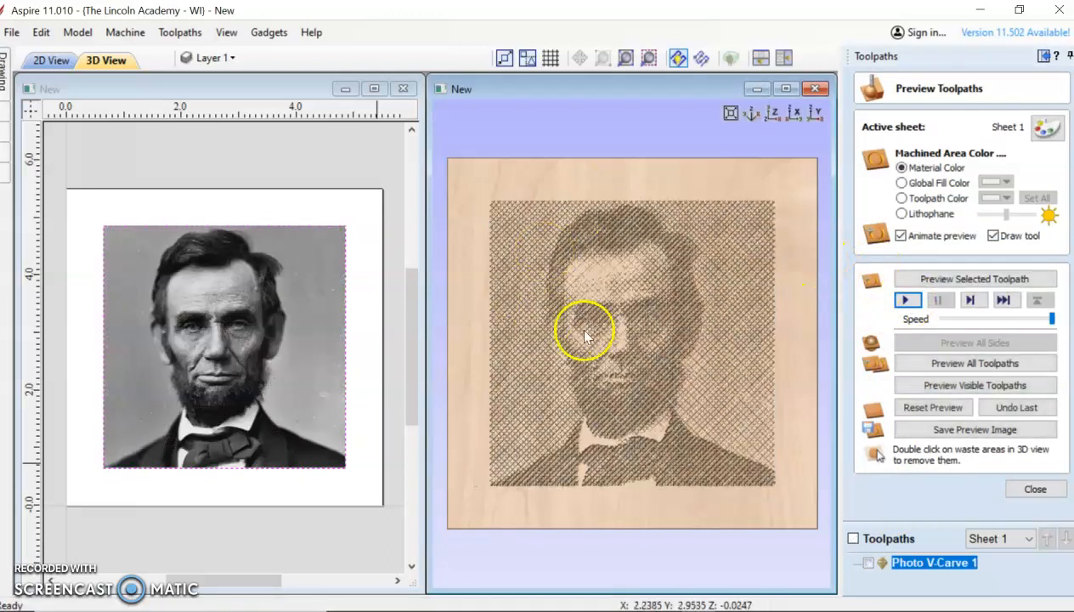
scroll(588, 329, "up", 5)
scroll(639, 338, "down", 5)
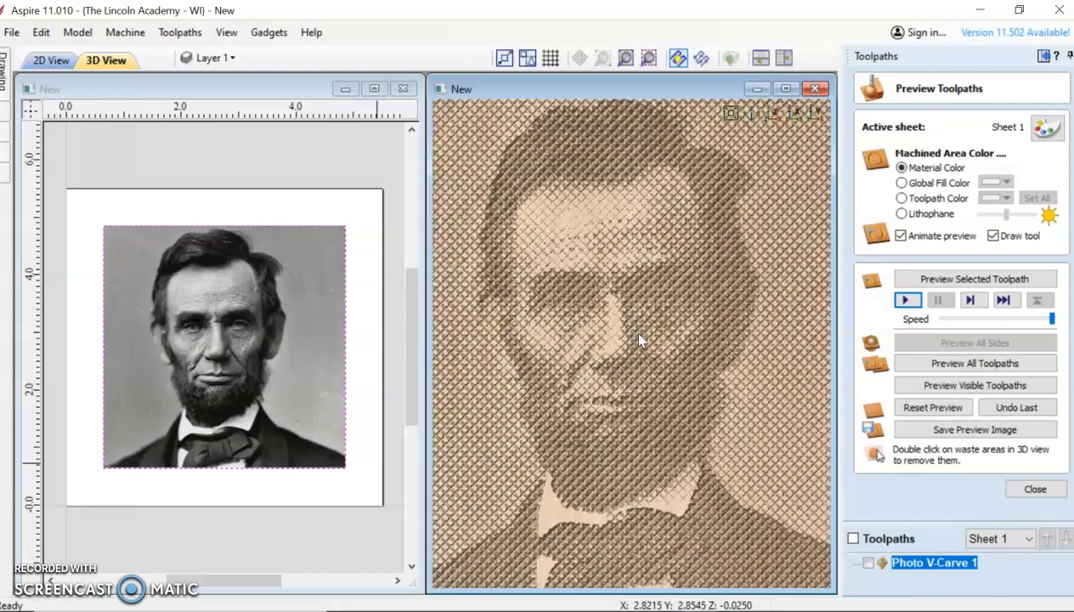
scroll(663, 361, "down", 2)
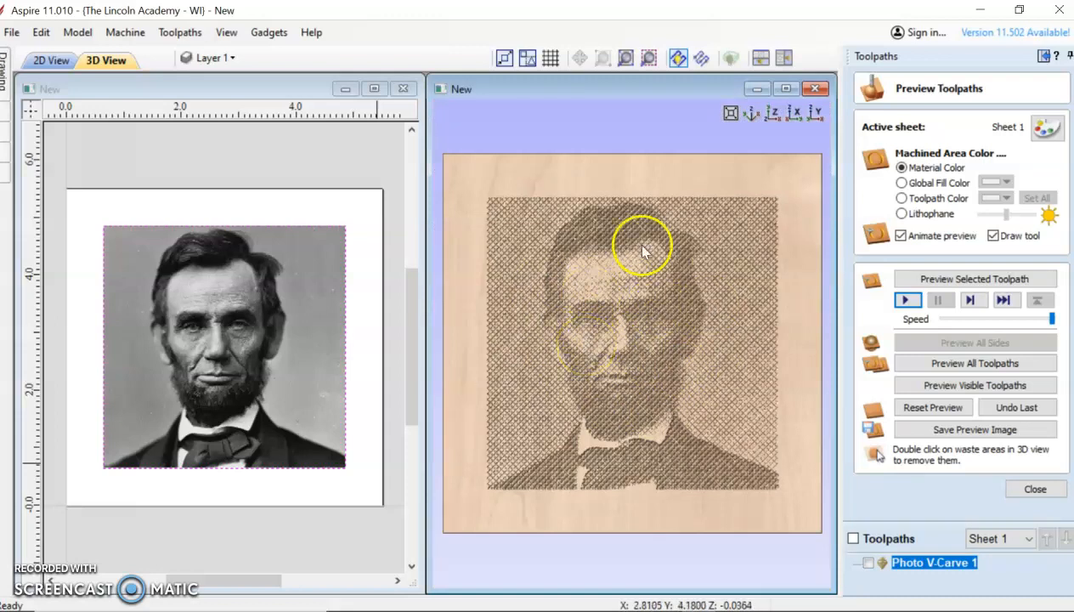
Step: Reset the preview, recalculate the hatched Photo V-Carve toolpath with 225% line spacing, and preview the carving
left_click(932, 410)
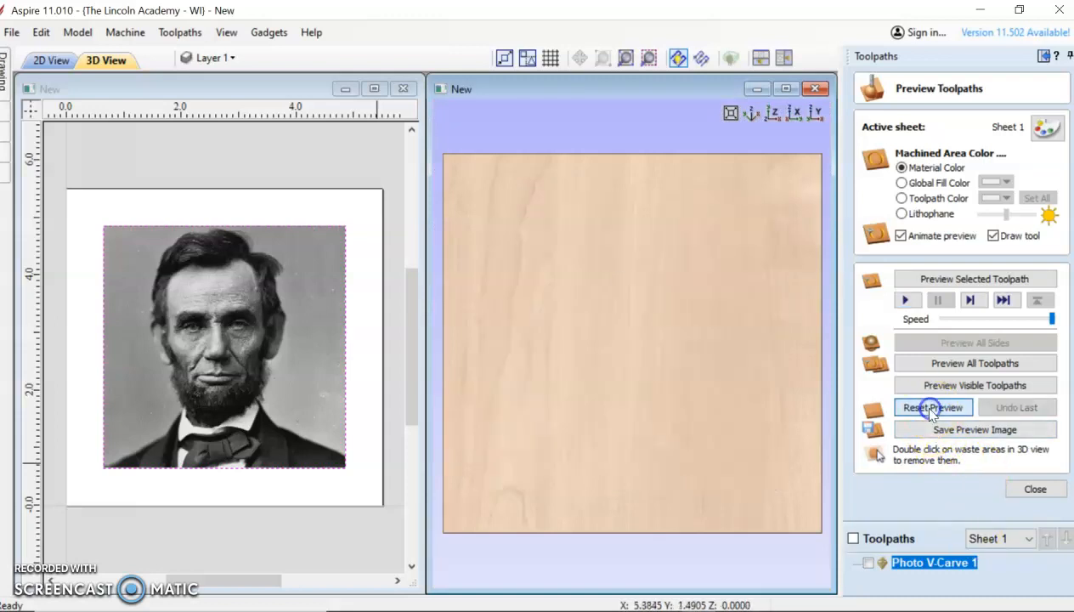
double_click(933, 562)
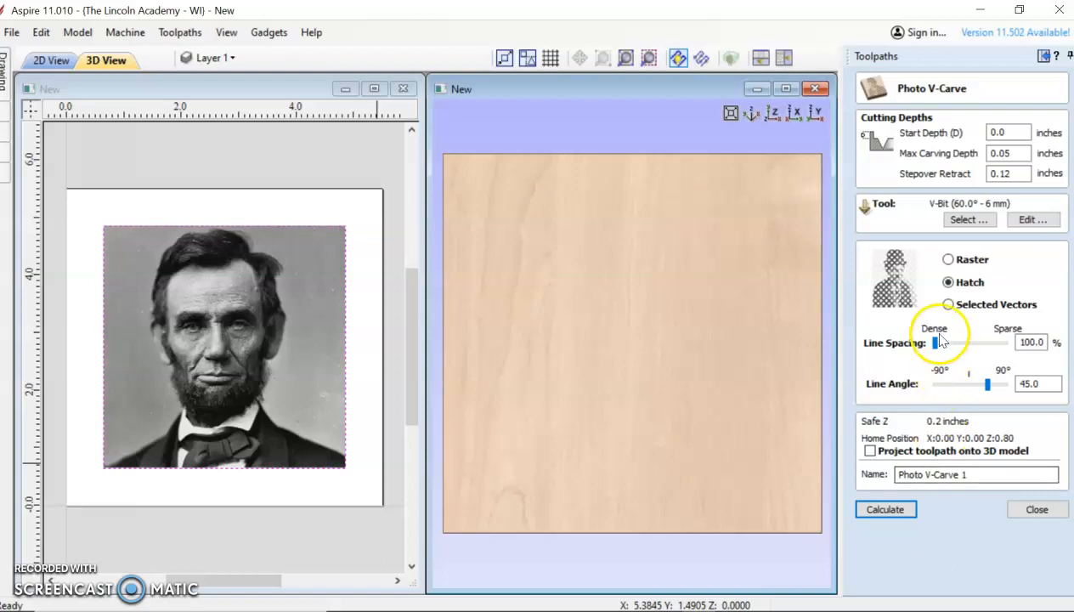
left_click_drag(936, 343, 960, 343)
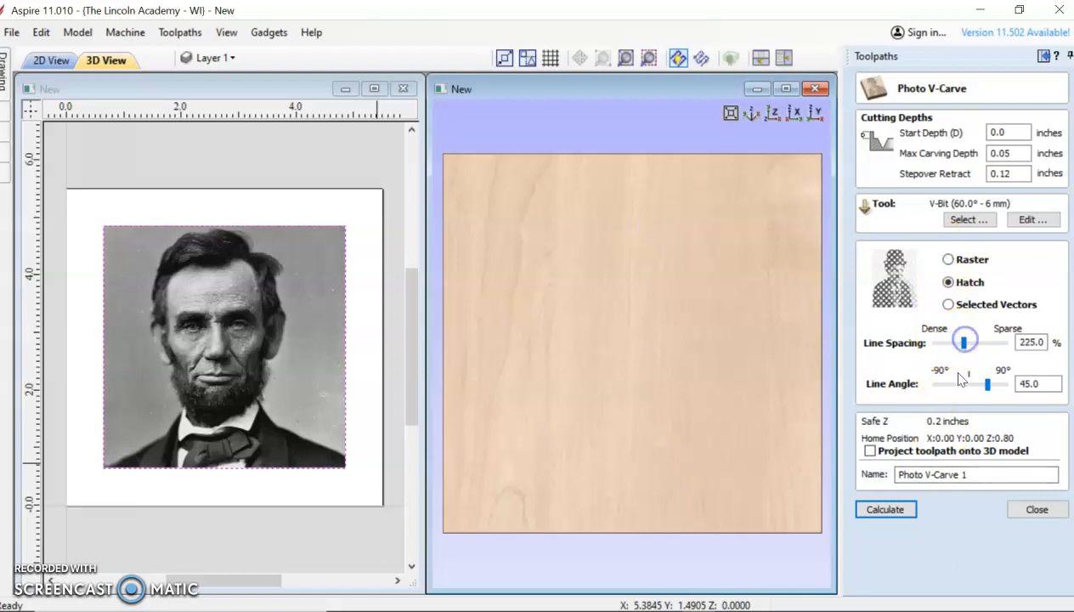
left_click(903, 509)
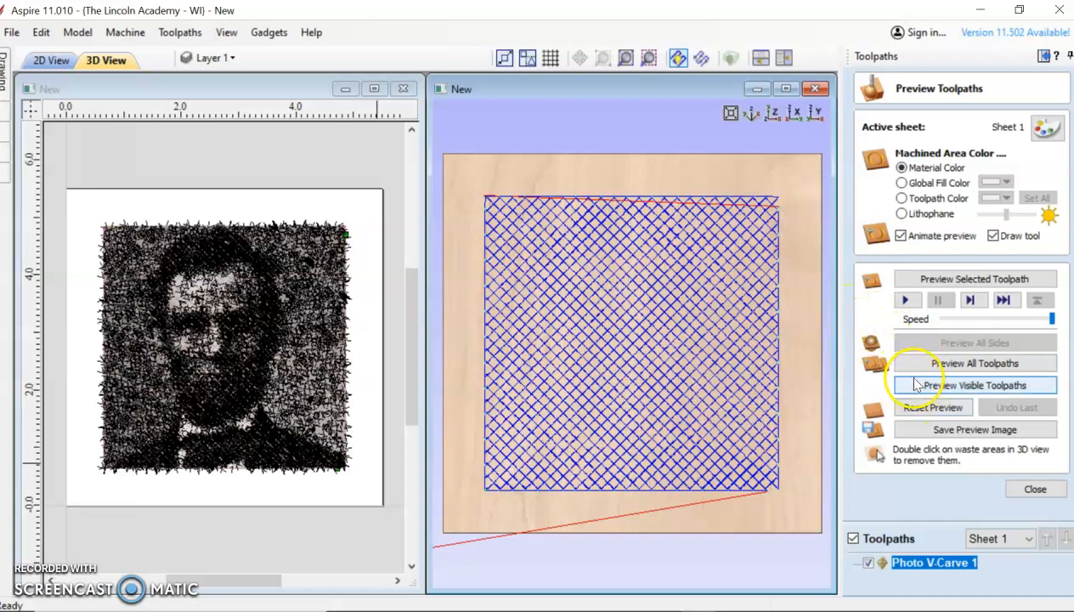
left_click(922, 364)
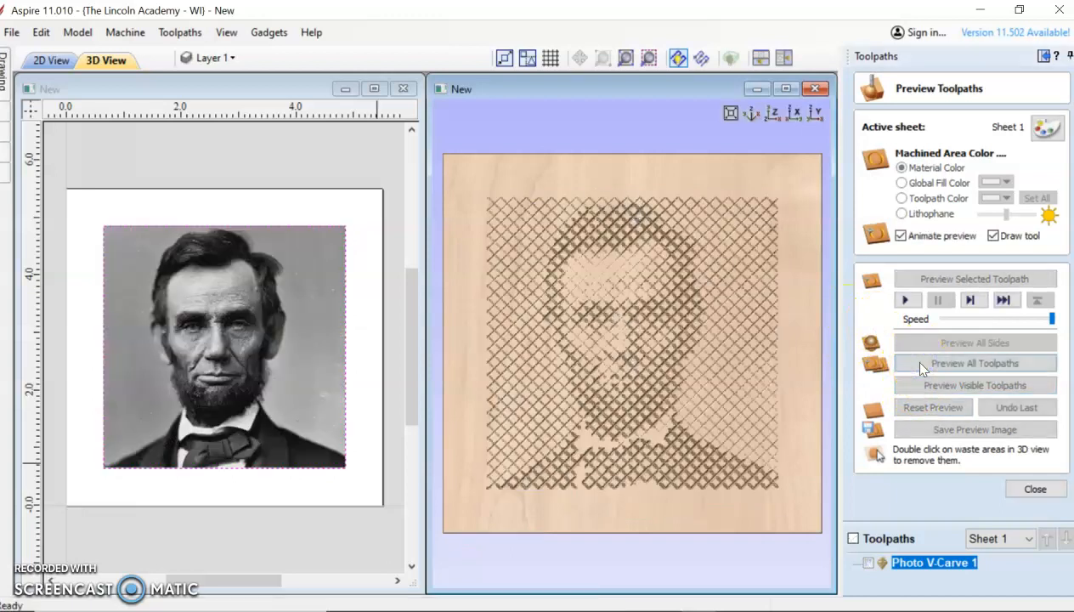
scroll(599, 290, "up", 3)
scroll(607, 299, "down", 3)
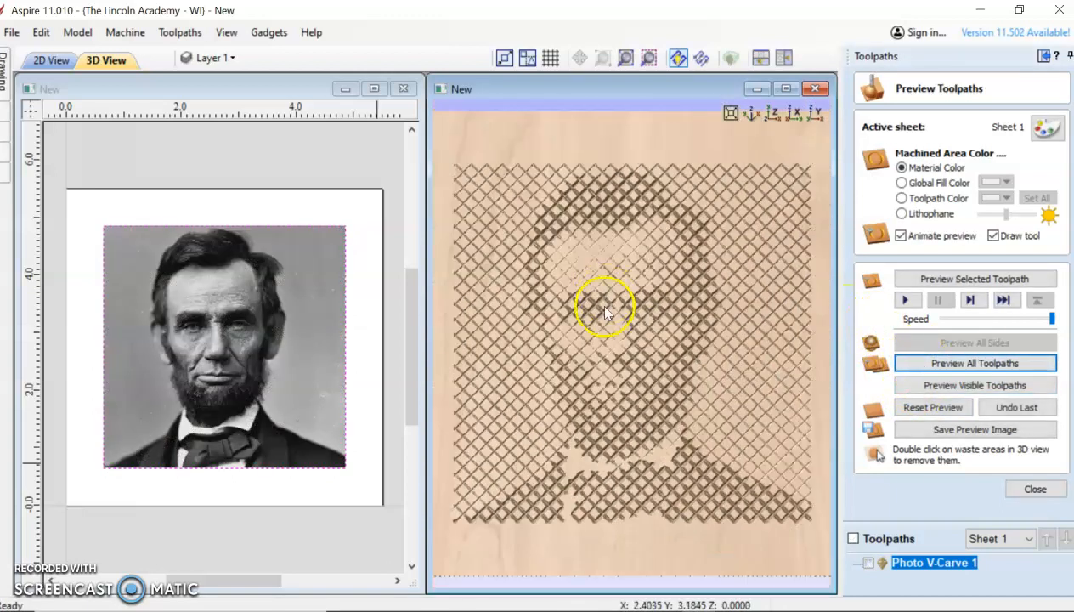
Step: Reset the preview, recalculate the hatched toolpath with denser line spacing, preview it, and leave the toolpath preview
left_click(923, 408)
double_click(915, 560)
left_click_drag(962, 344, 949, 344)
left_click(885, 509)
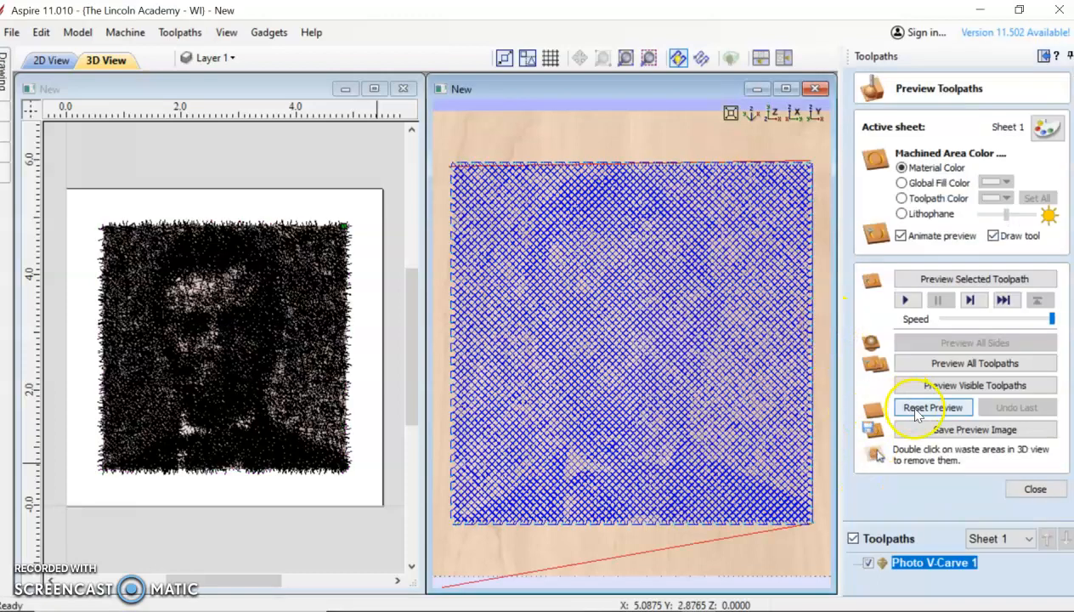
left_click(941, 363)
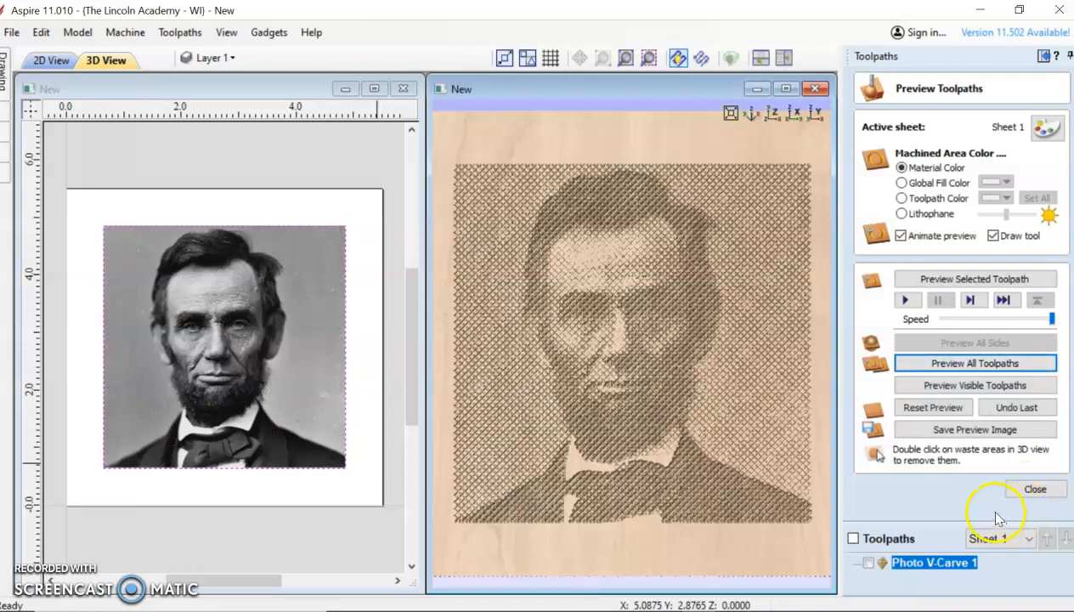
left_click(1034, 489)
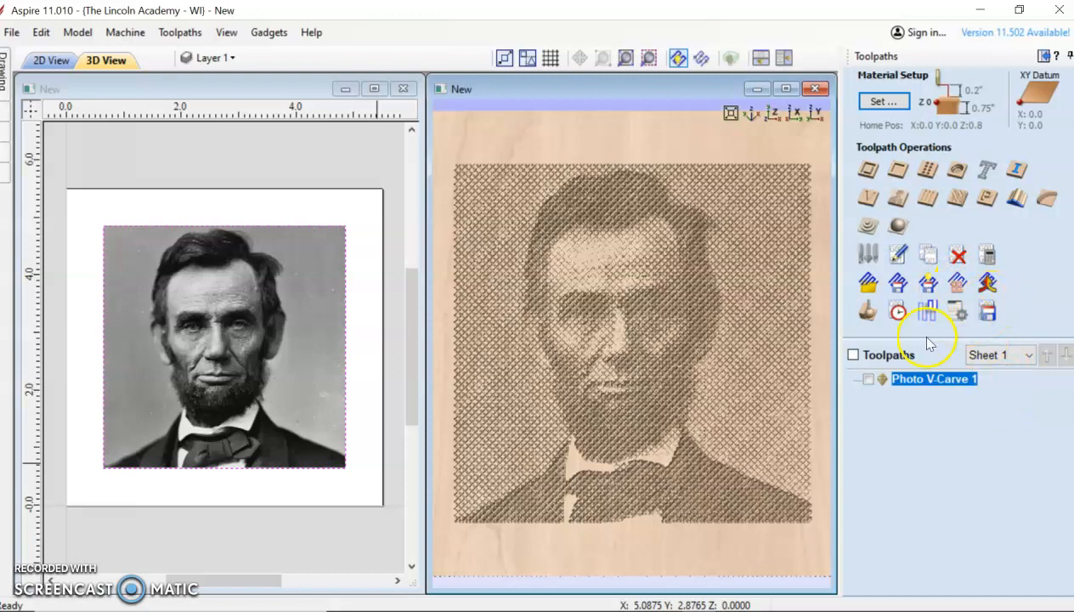
Step: Review the Save Toolpaths settings for the visible Photo V-Carve toolpath, leave without saving, and hide the toolpath lines
left_click(868, 380)
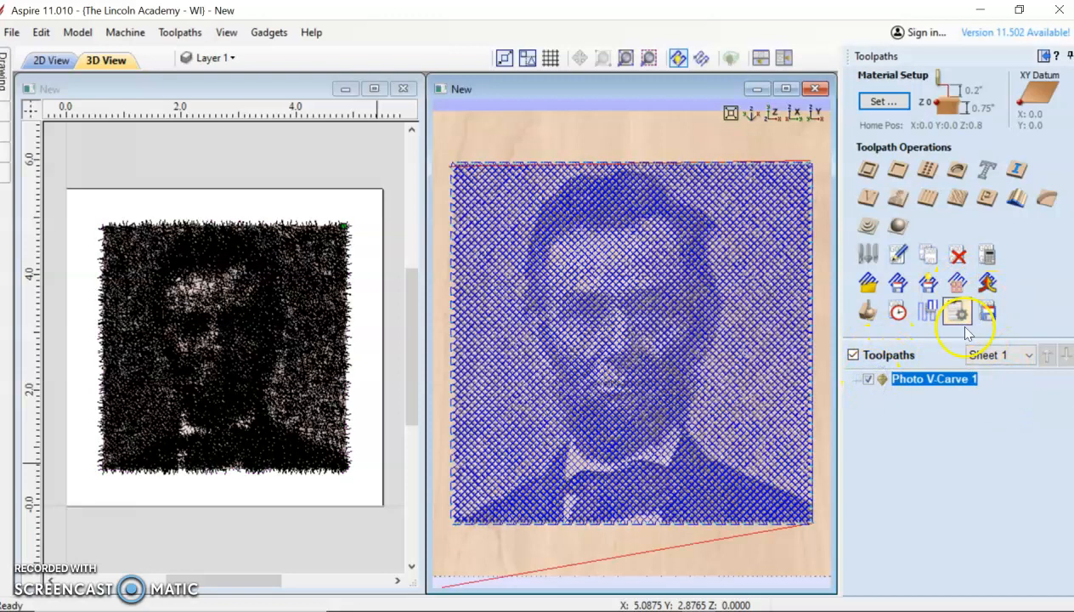
left_click(988, 311)
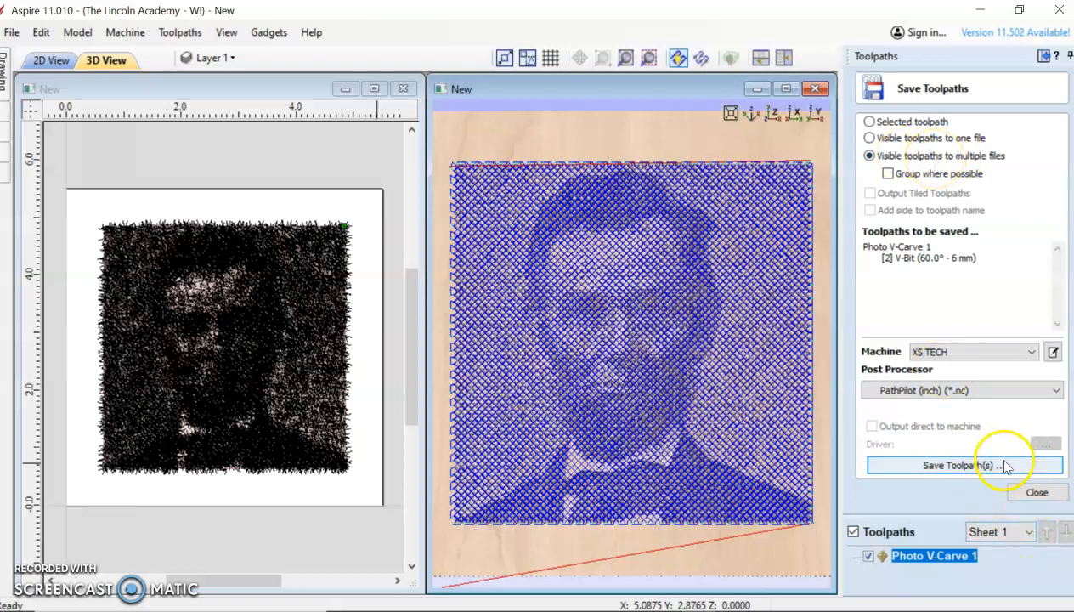
left_click(1038, 493)
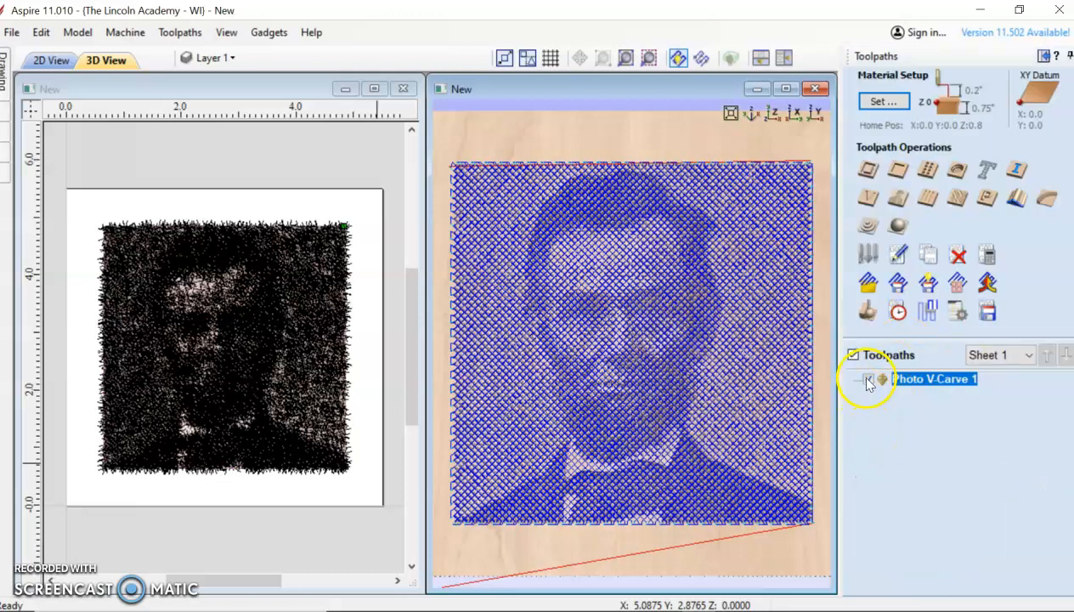
left_click(866, 380)
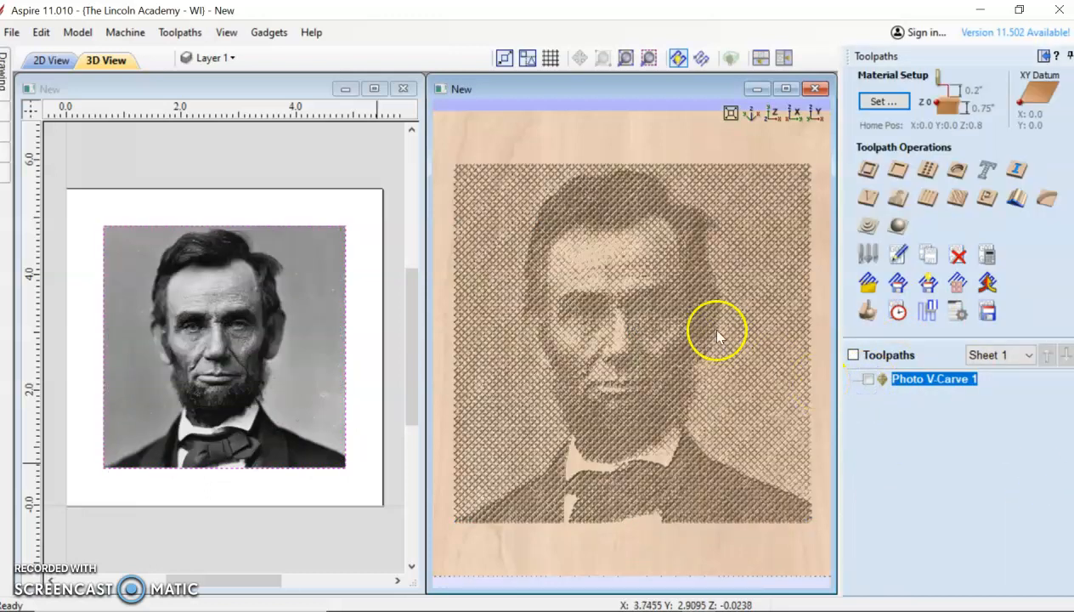
Step: Keep the collapsed drawing tools permanently open beside the 2D view
mouse_move(6, 72)
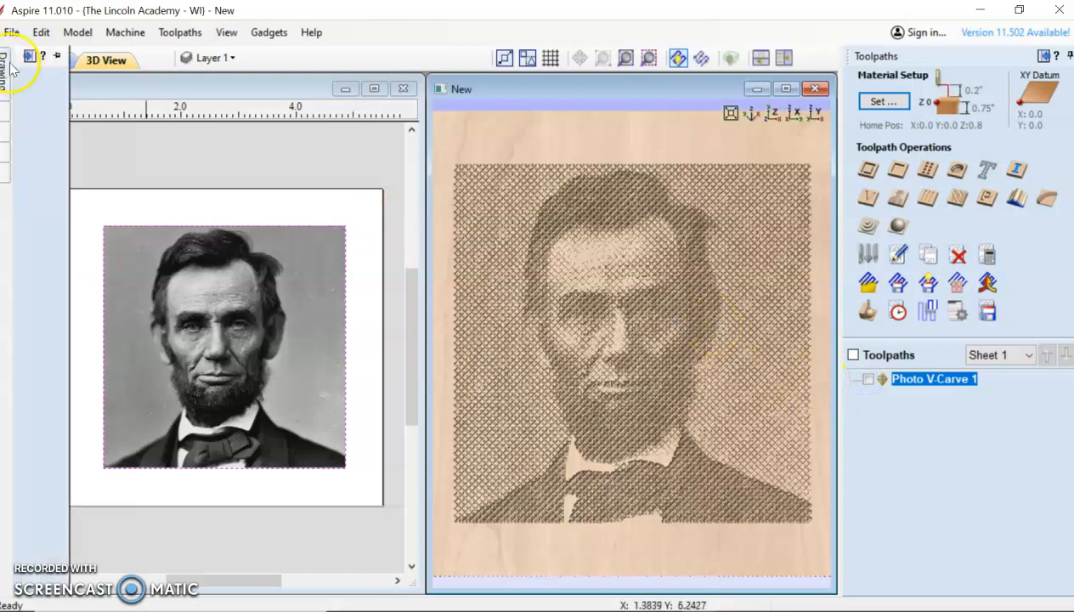
left_click(232, 56)
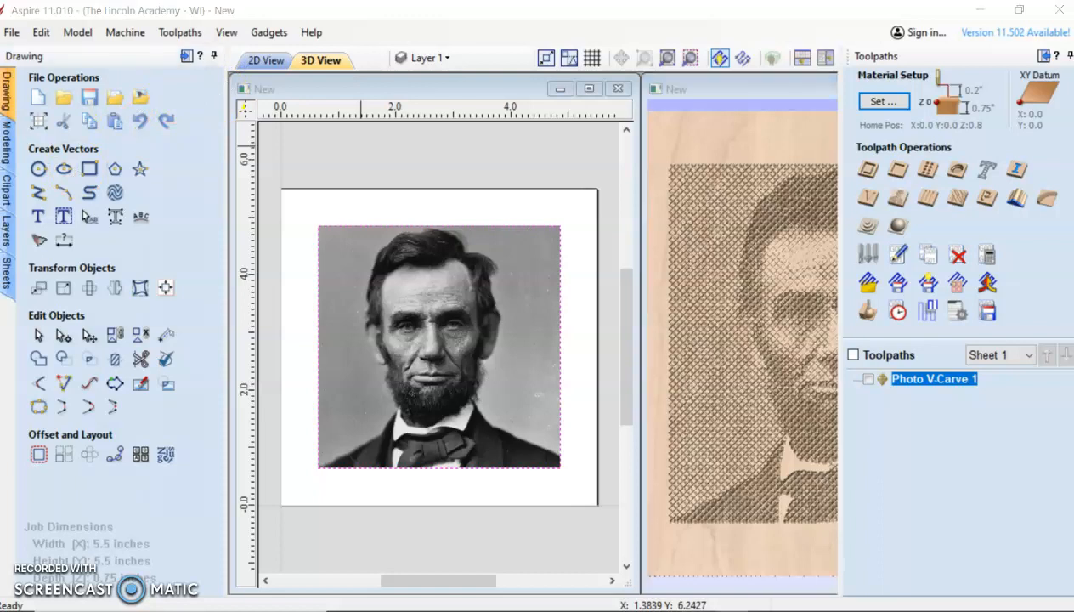
left_click(41, 171)
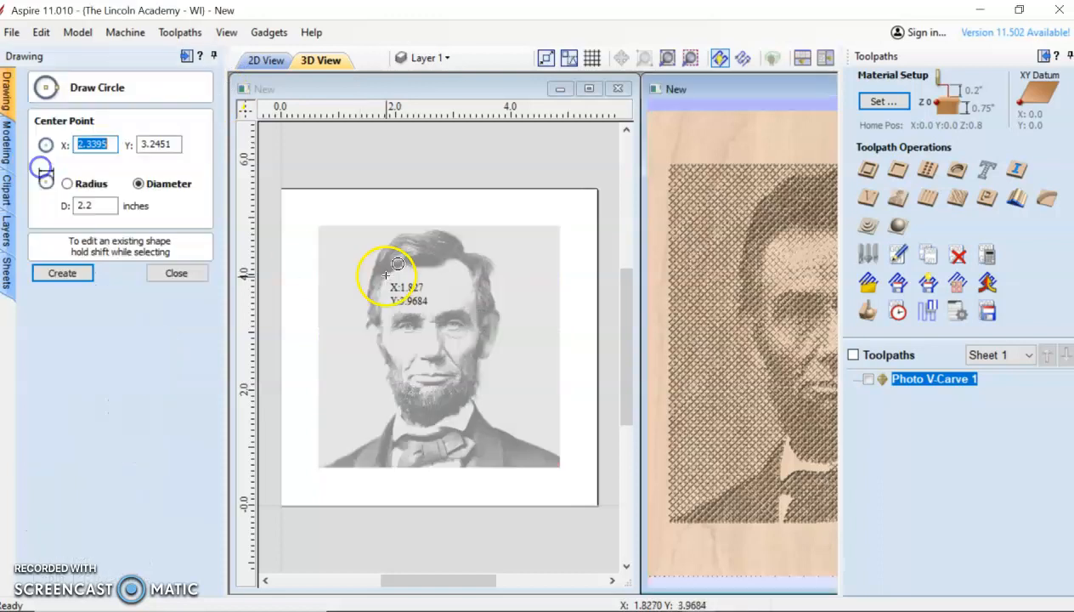
mouse_move(356, 218)
left_mouse_down()
mouse_move(431, 338)
mouse_move(383, 288)
left_mouse_up()
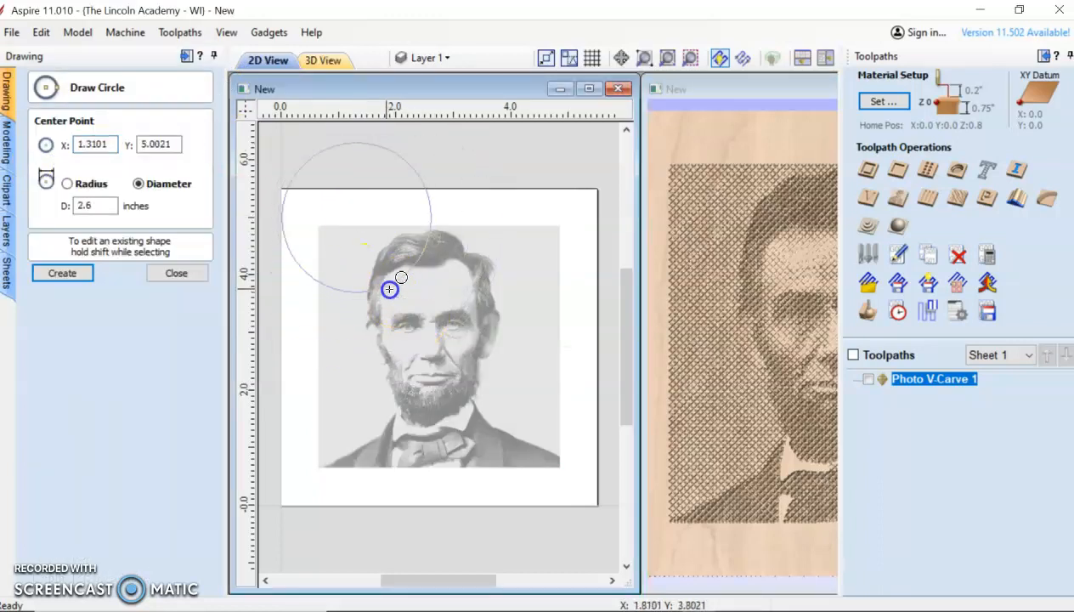
left_click(176, 273)
key("Delete")
Step: Draw an upright ellipse around Lincoln's head and collar, spanning the full height of the photo
left_click(90, 194)
left_click(57, 173)
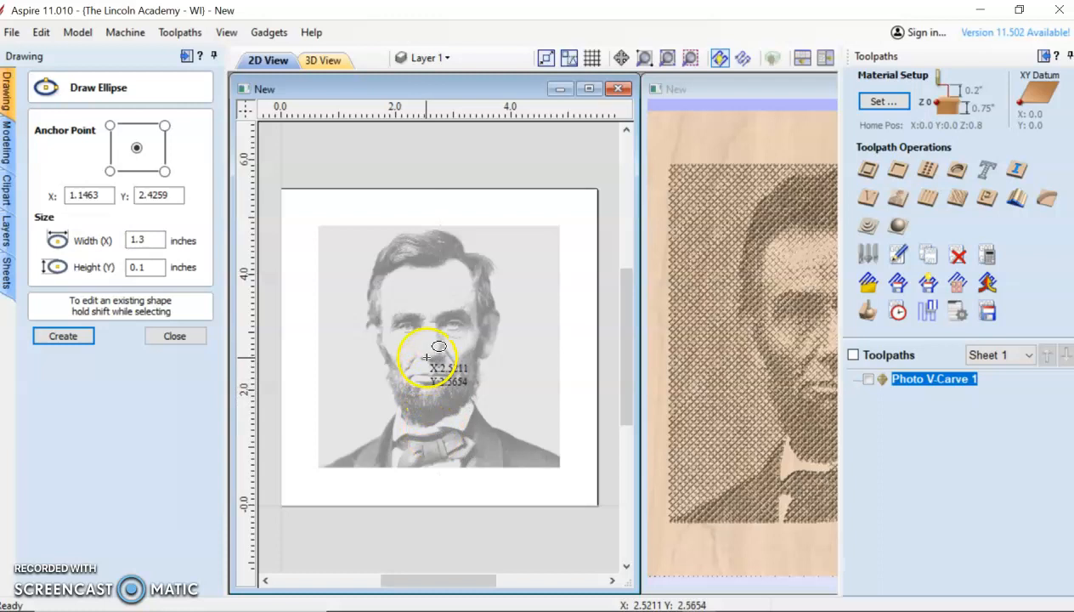
mouse_move(426, 349)
left_mouse_down()
mouse_move(432, 234)
mouse_move(316, 229)
mouse_move(357, 206)
mouse_move(323, 209)
mouse_move(332, 223)
left_mouse_up()
left_click(169, 337)
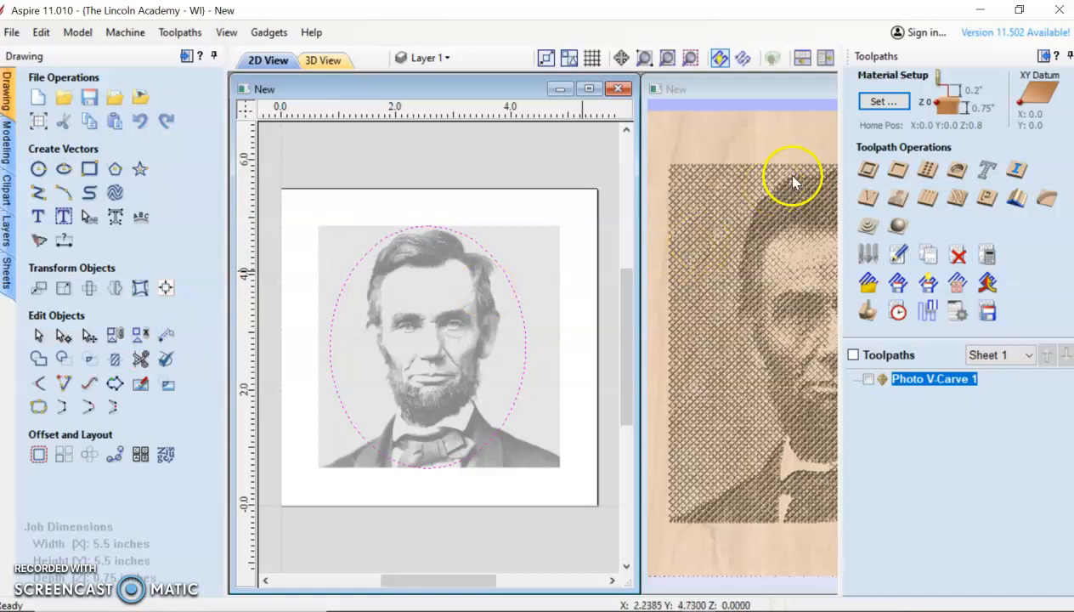
Step: Start a 2D Profile toolpath around the ellipse and set its number of passes to 10
left_click(867, 169)
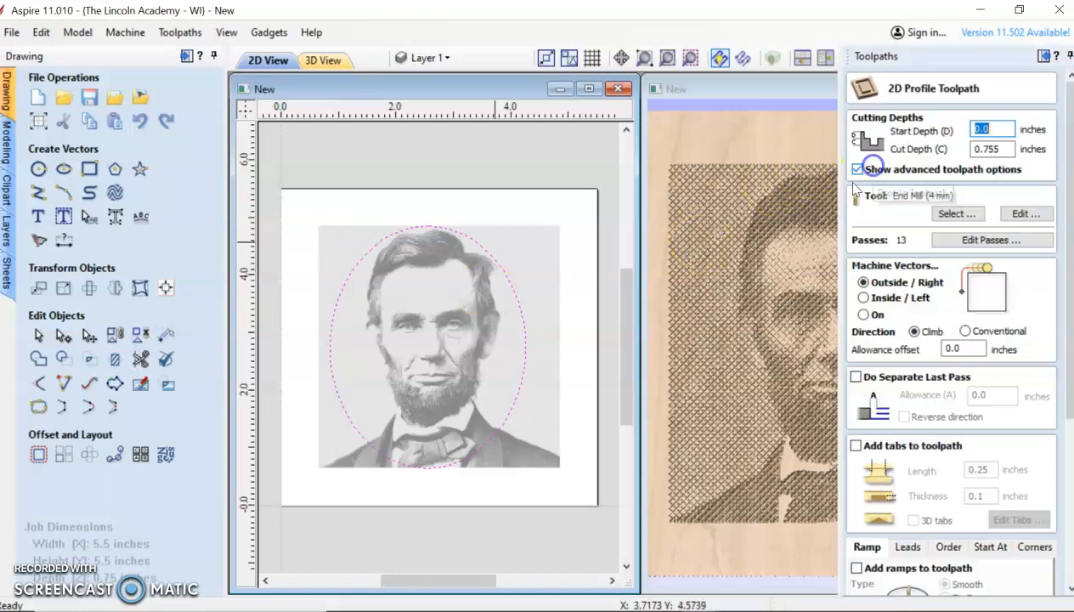
left_click(483, 245)
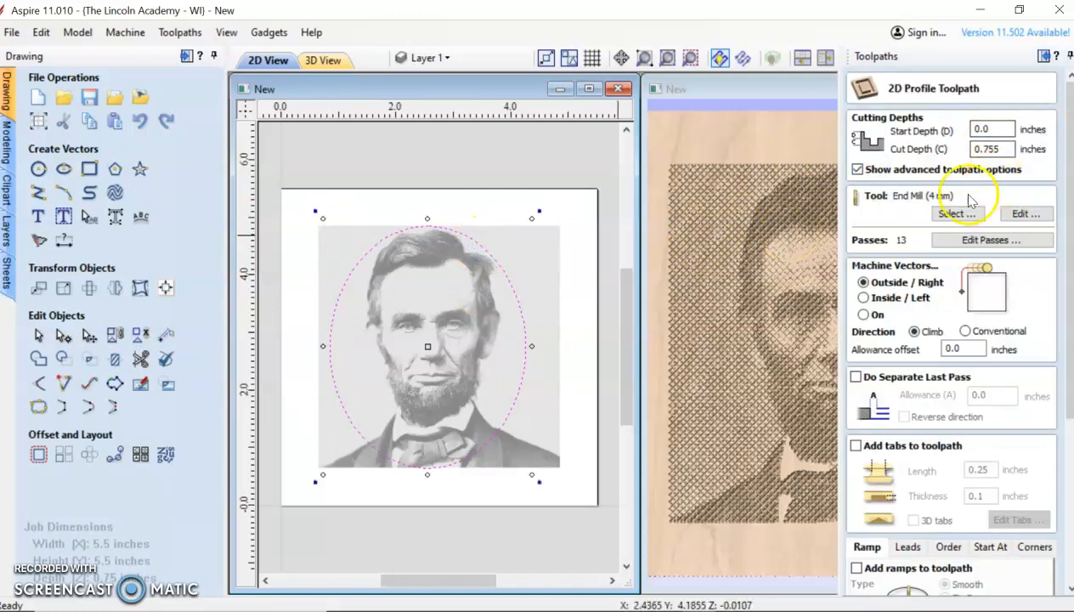
left_click(953, 241)
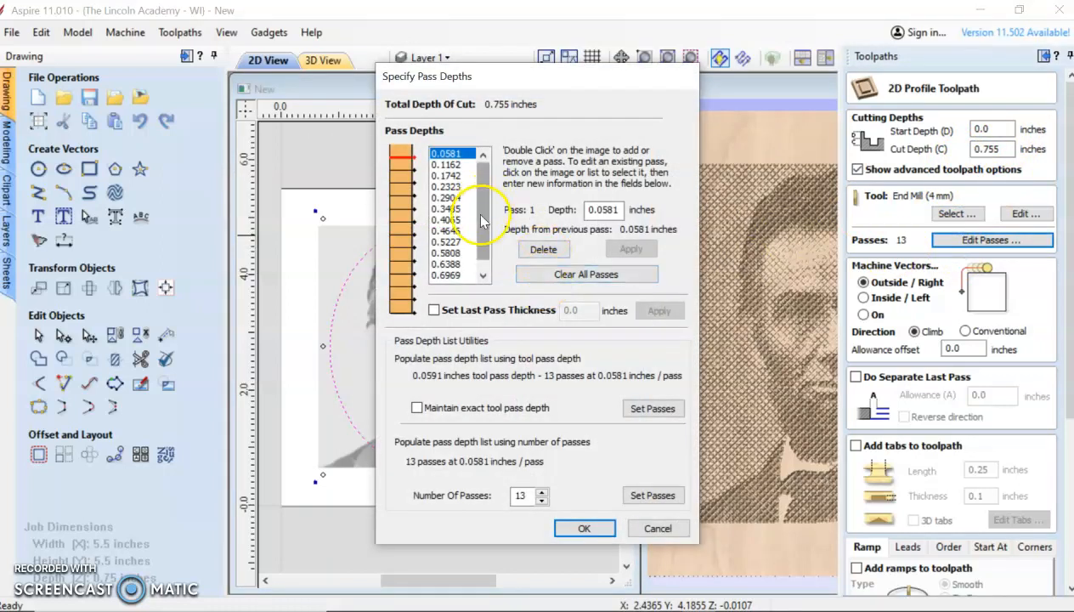
double_click(542, 492)
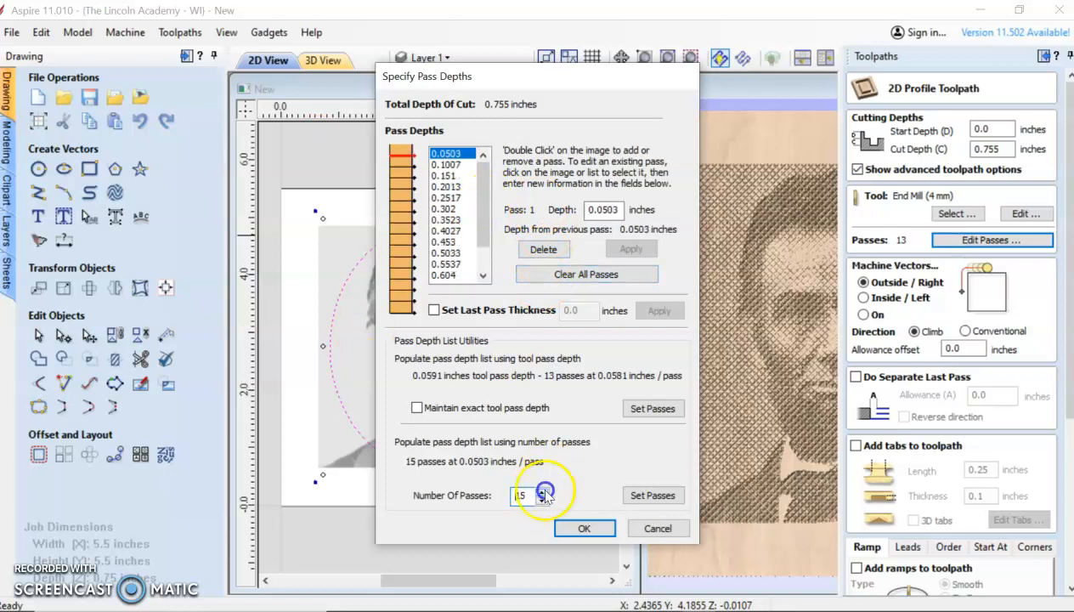
double_click(541, 499)
double_click(541, 499)
left_click(542, 499)
left_click(583, 528)
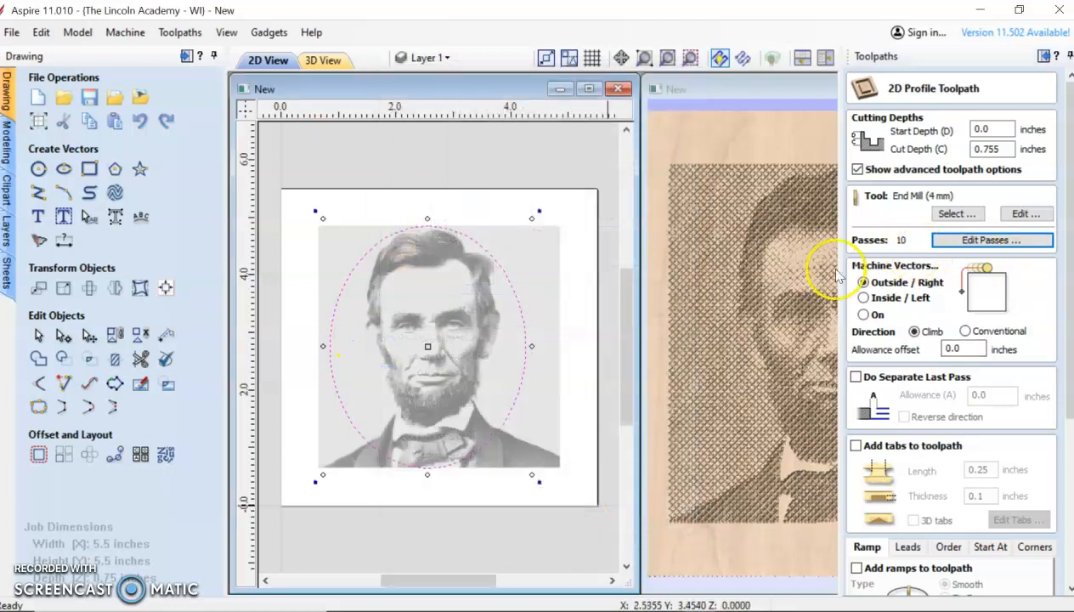
Step: Enable tabs for the profile toolpath and place one at the top and one at the bottom of the ellipse
left_click(856, 446)
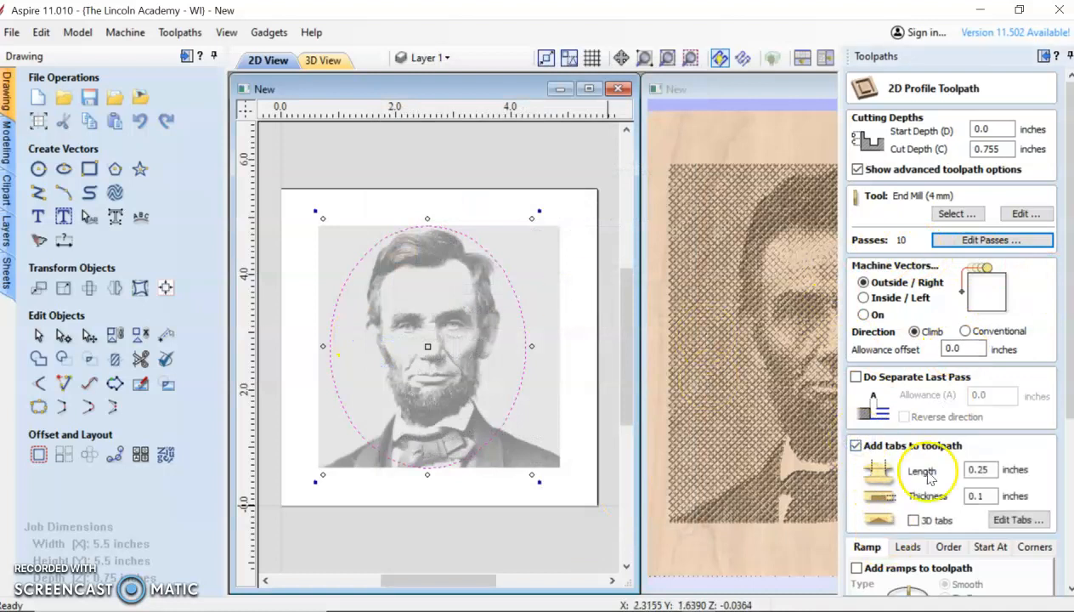
left_click(1038, 521)
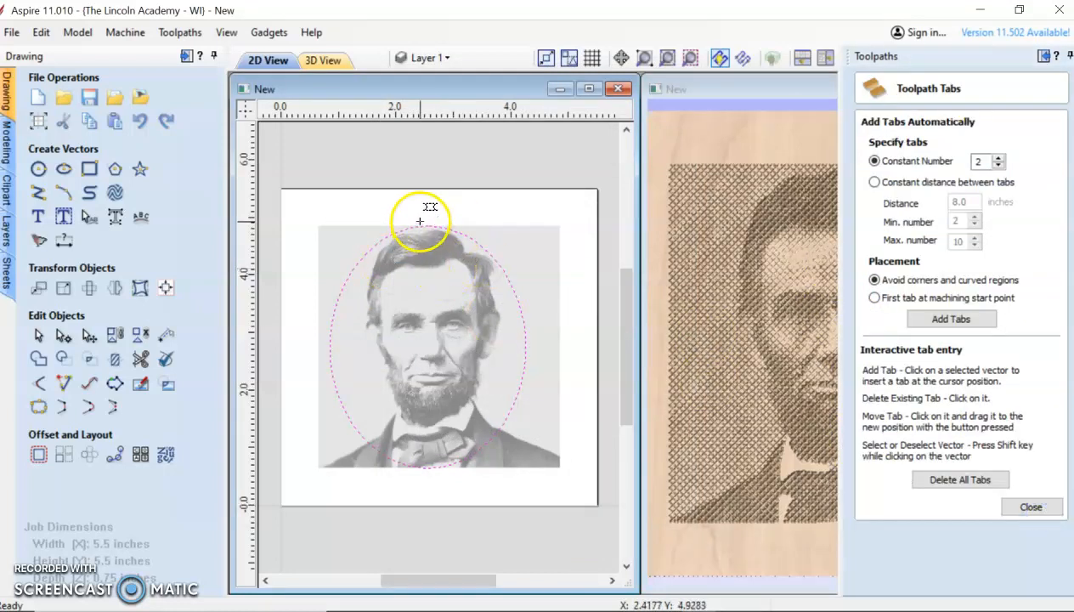
left_click(427, 225)
left_click(427, 467)
left_click(1031, 508)
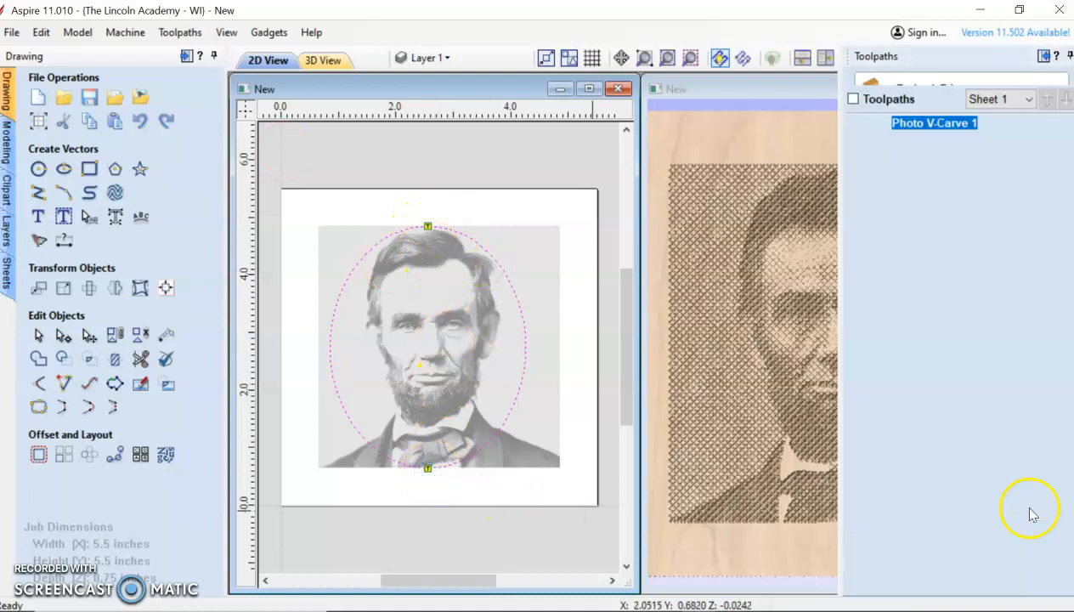
Step: Calculate the tabbed outside profile toolpath for the ellipse
scroll(1054, 333, "down", 5)
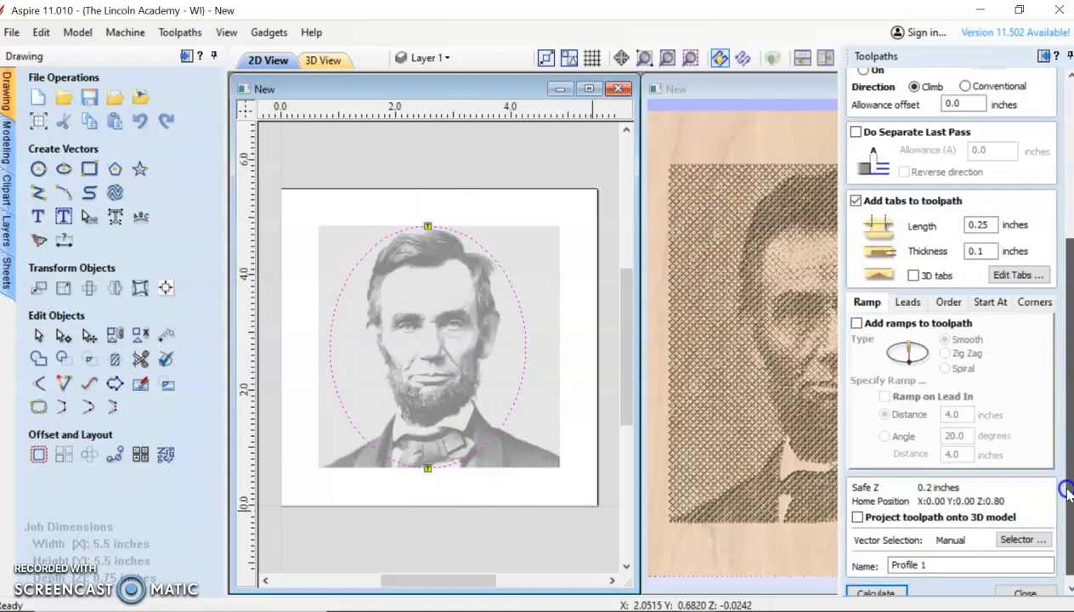
left_click(875, 592)
left_click(513, 402)
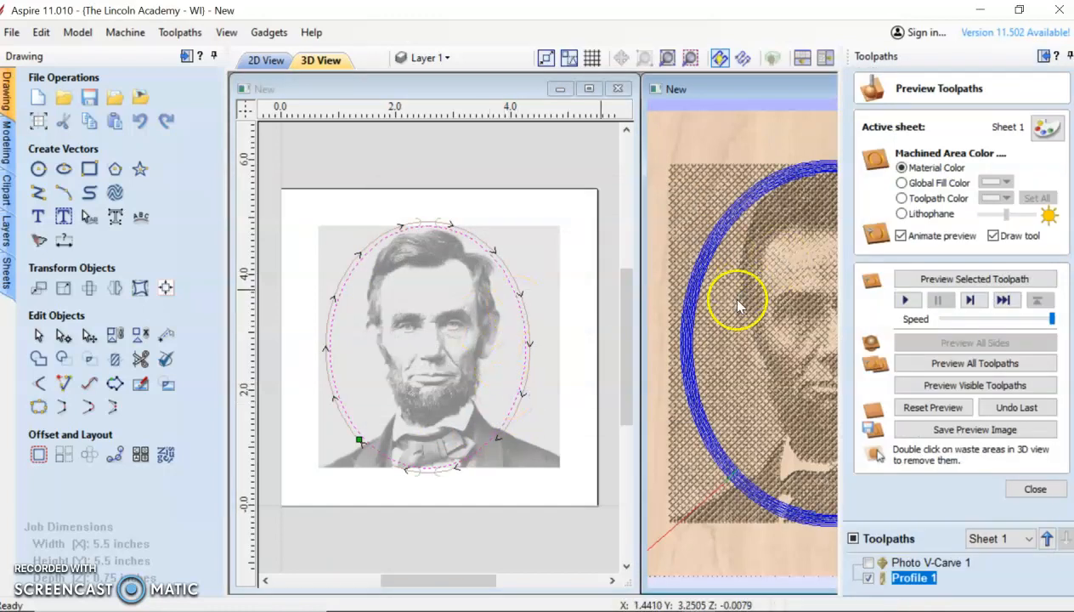
Step: Simulate the Profile 1 cutout in the 3D view, inspect the ellipse cut and its tabs from tilted angles, and close the preview
left_click(212, 56)
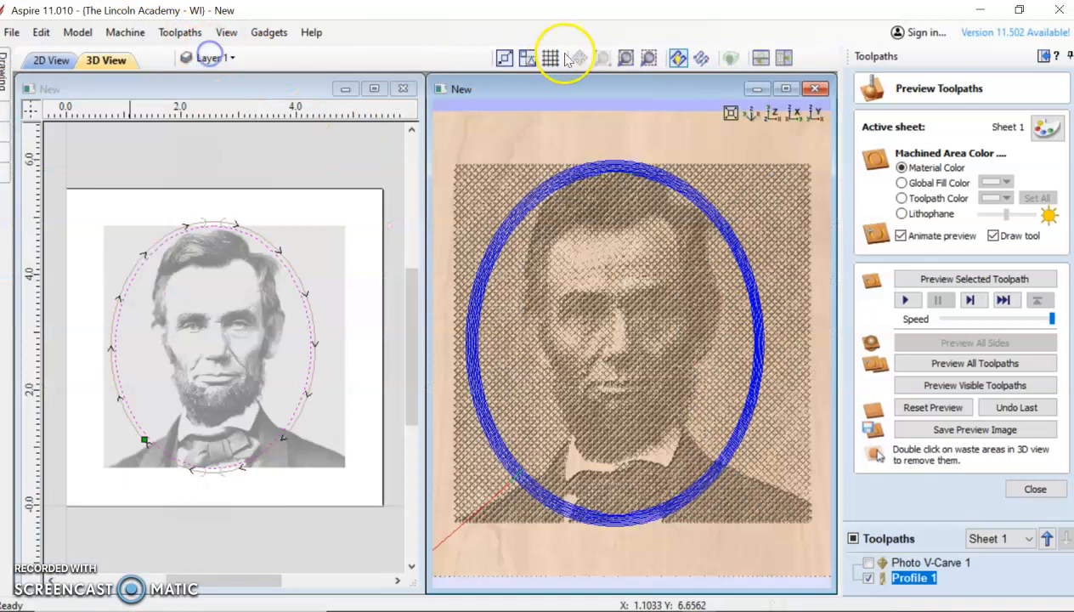
left_click(905, 300)
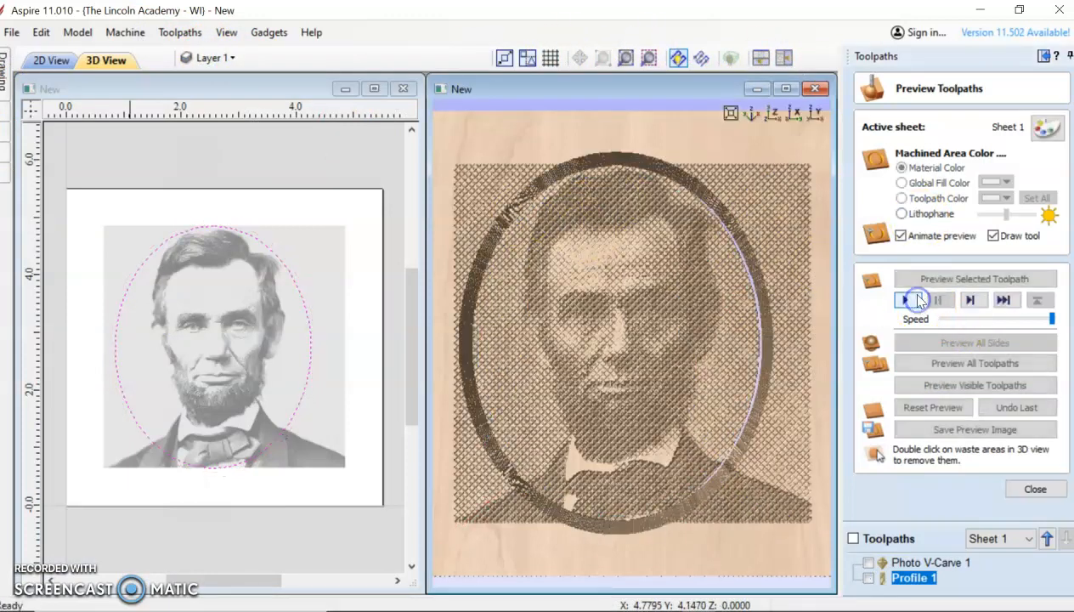
left_click_drag(729, 542, 736, 503)
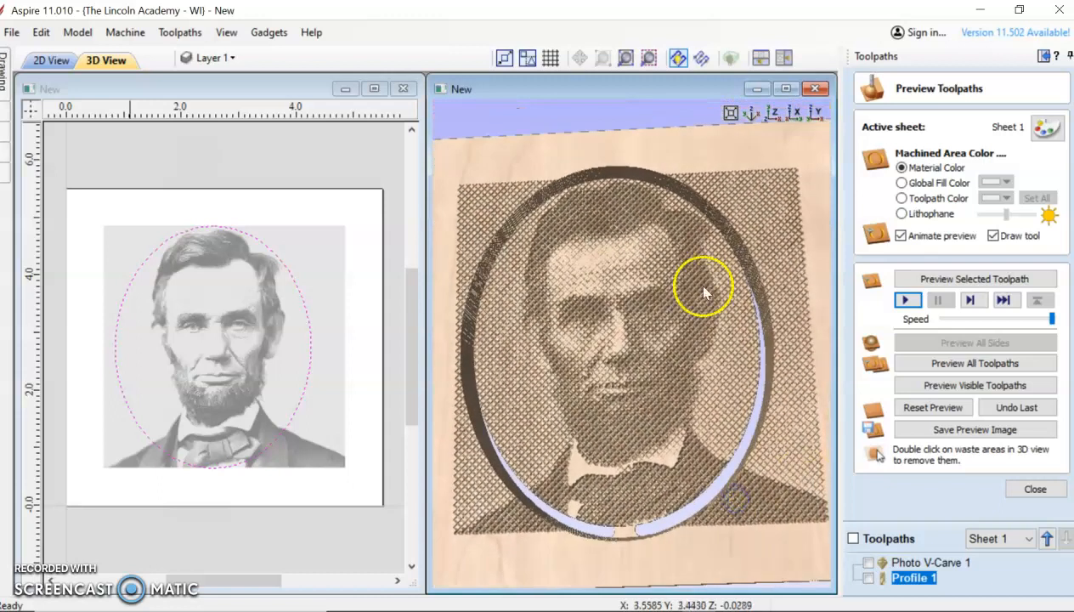
left_click_drag(733, 412, 741, 448)
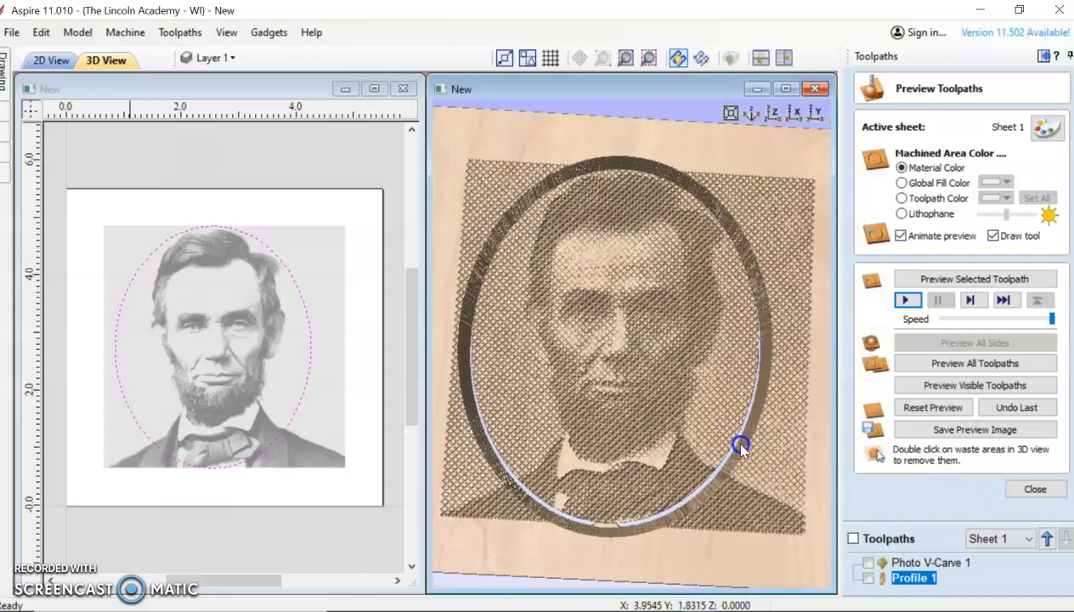
left_click(1025, 490)
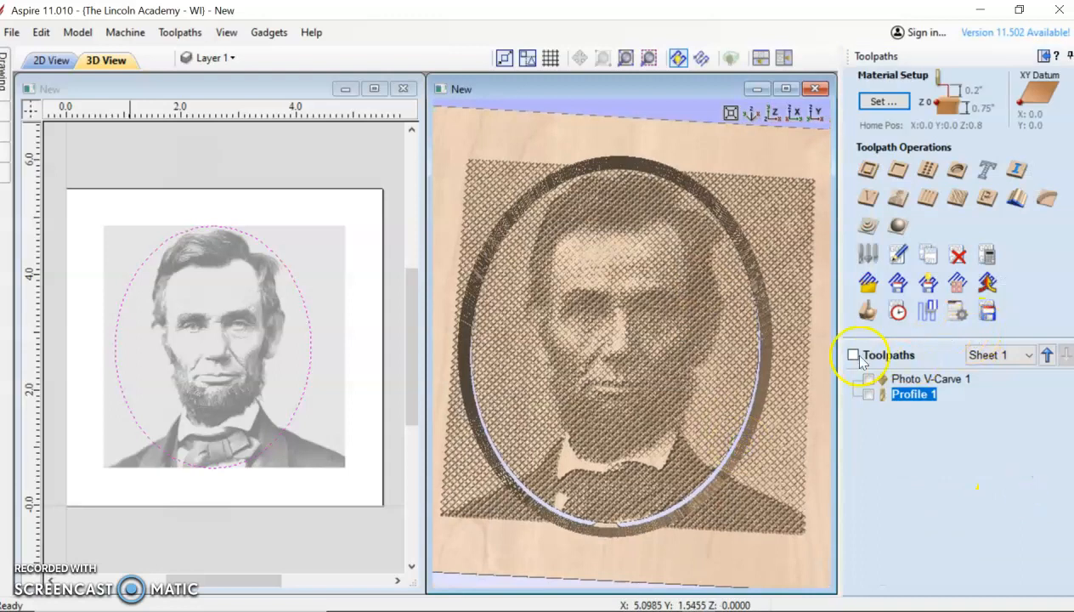
Step: Make both the Photo V-Carve and Profile toolpaths visible and open the save settings for them
left_click(854, 356)
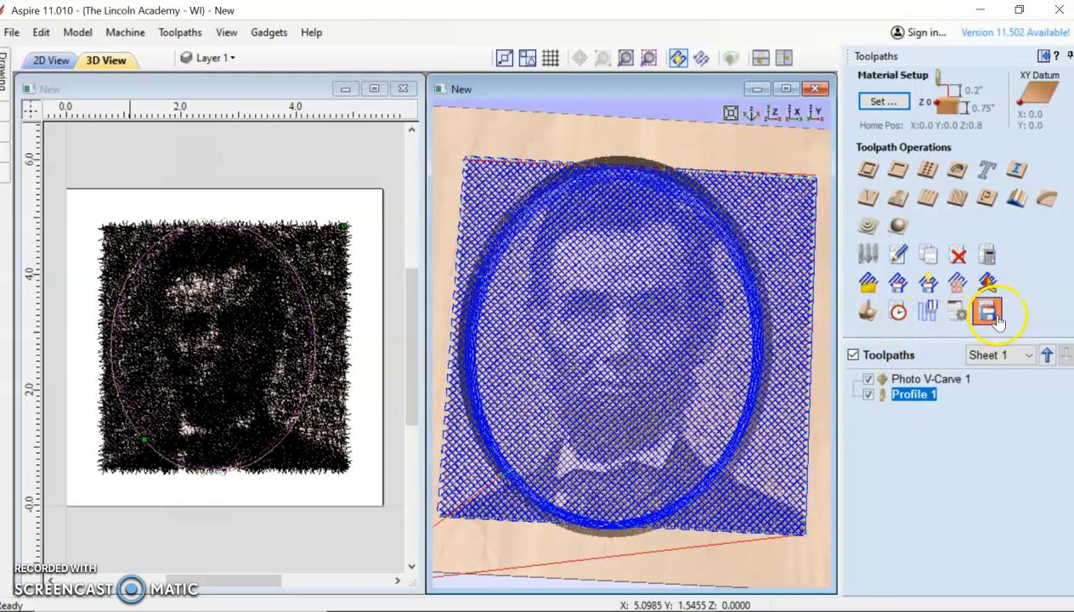
left_click(988, 312)
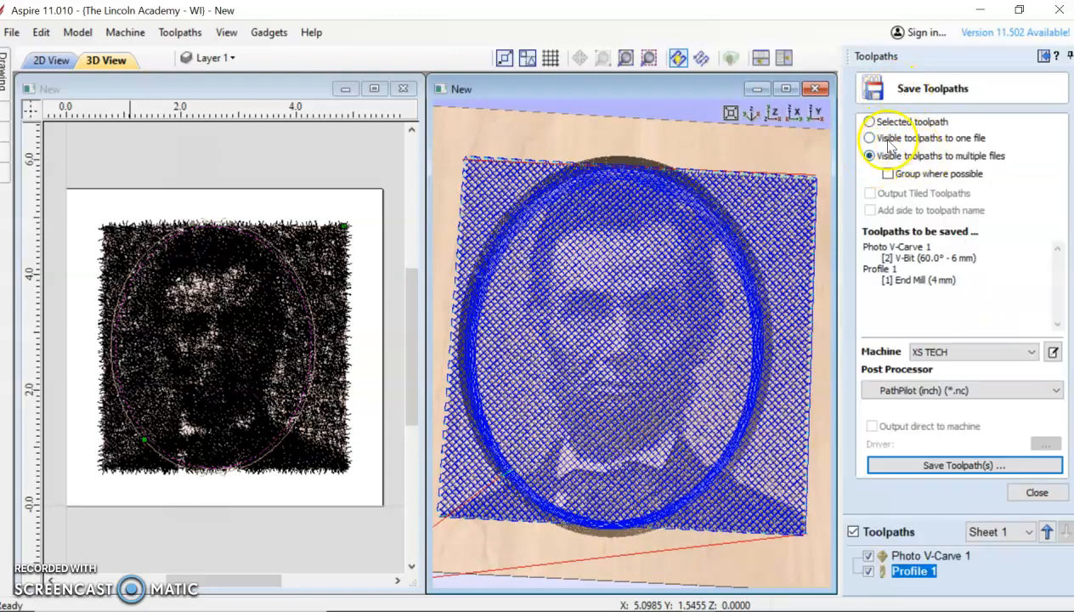